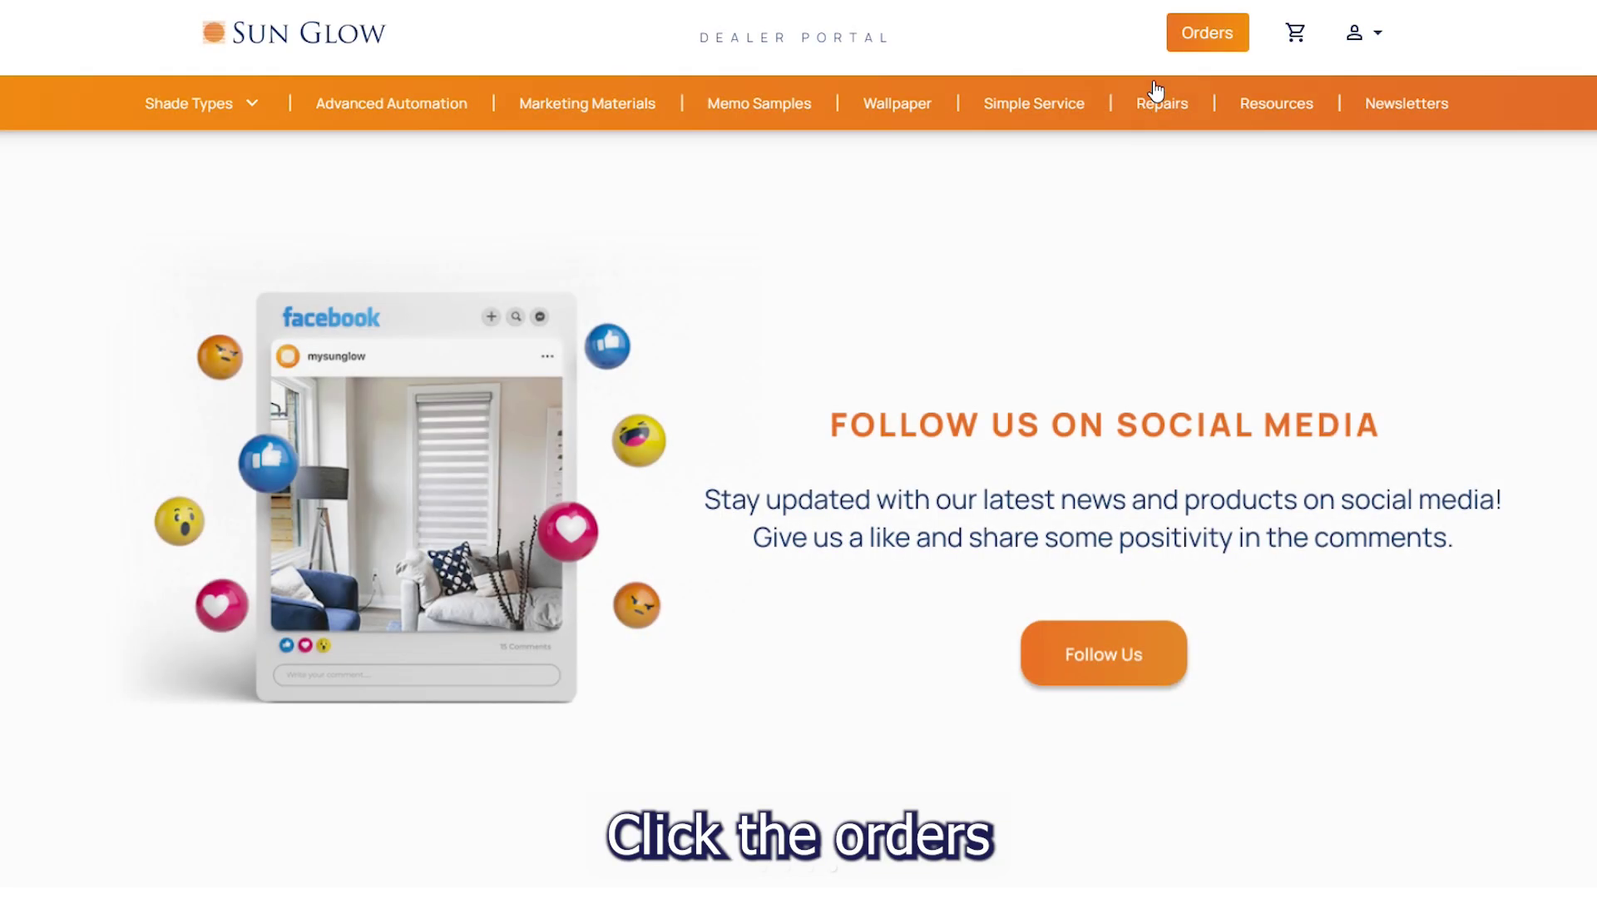
- Start a new order from the Orders page with Roller as the shade type
{"action": "left_click", "coordinate": [1195, 35]}
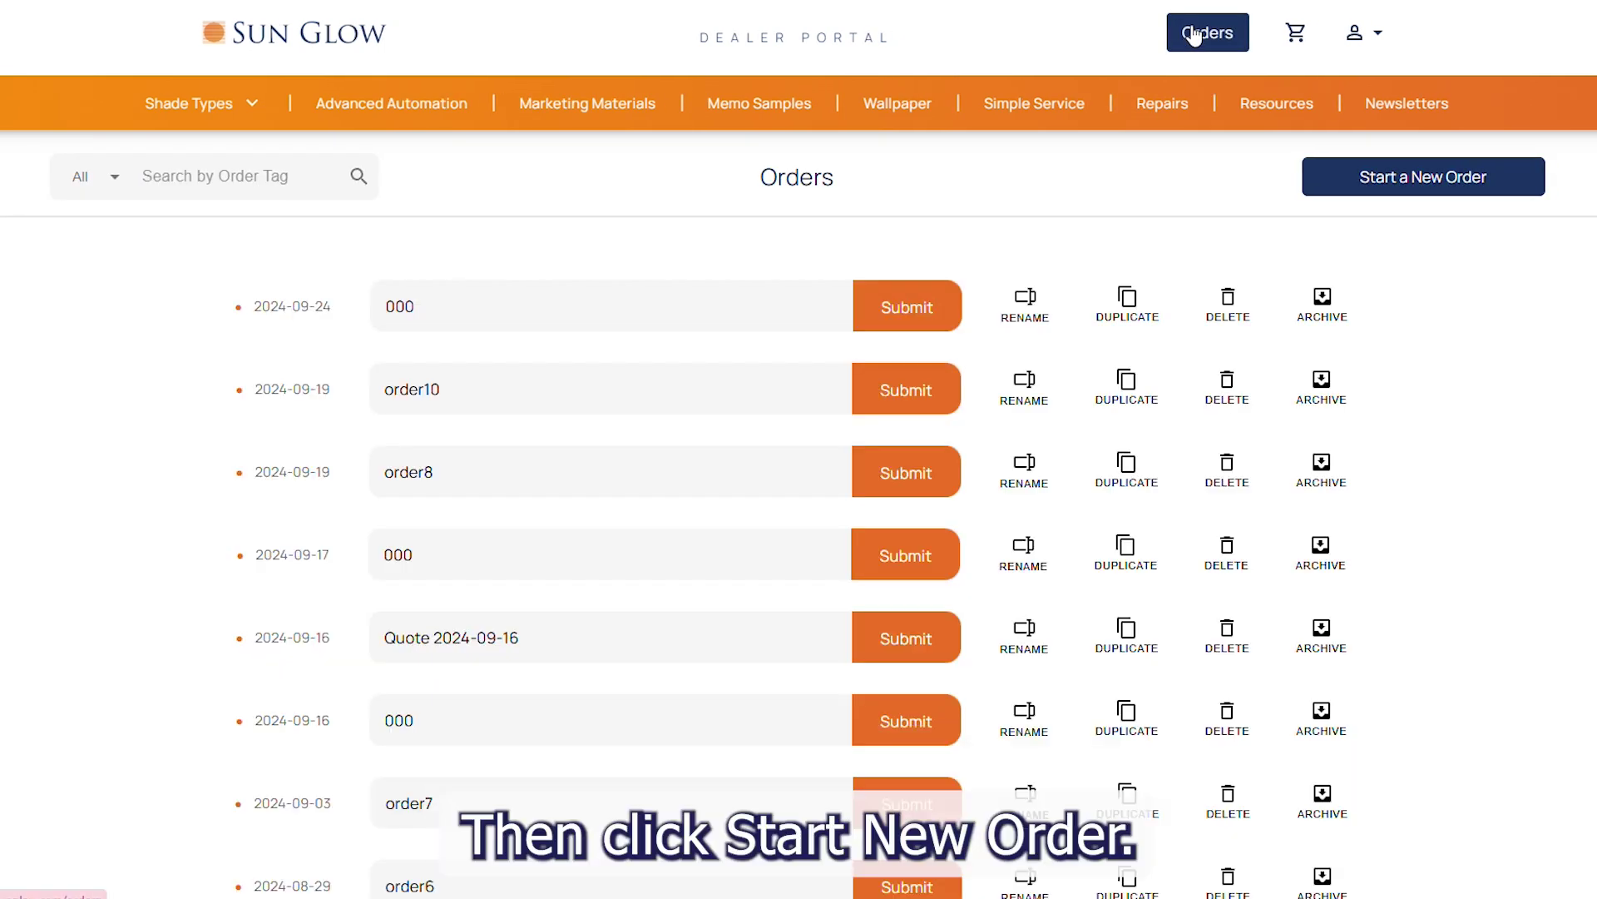
{"action": "left_click", "coordinate": [1427, 182]}
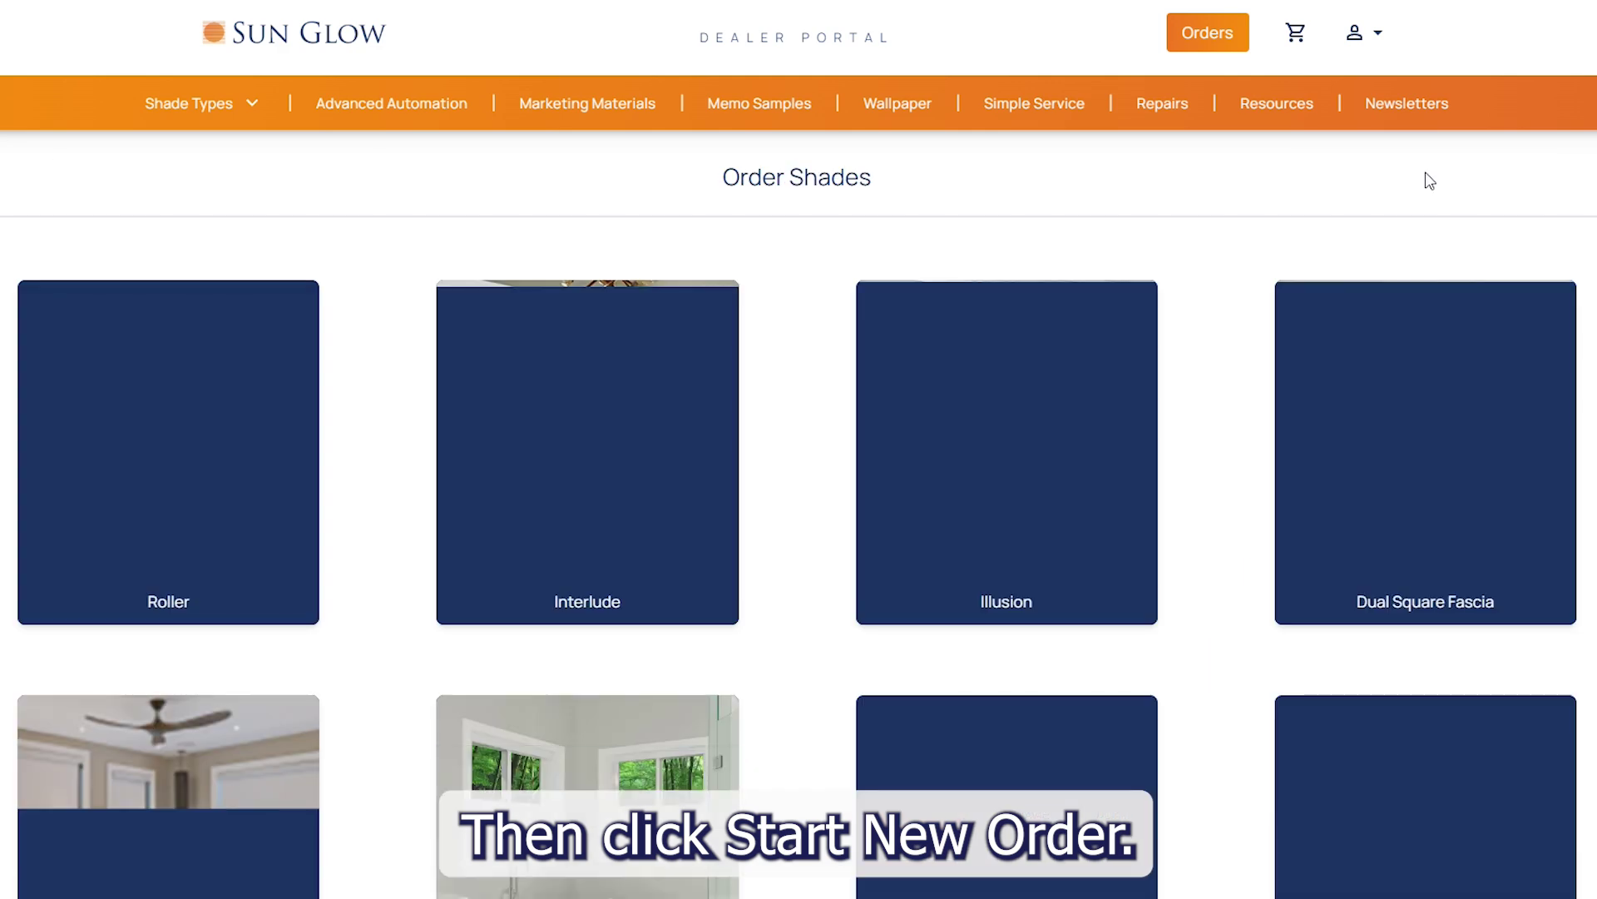
{"action": "left_click", "coordinate": [237, 545]}
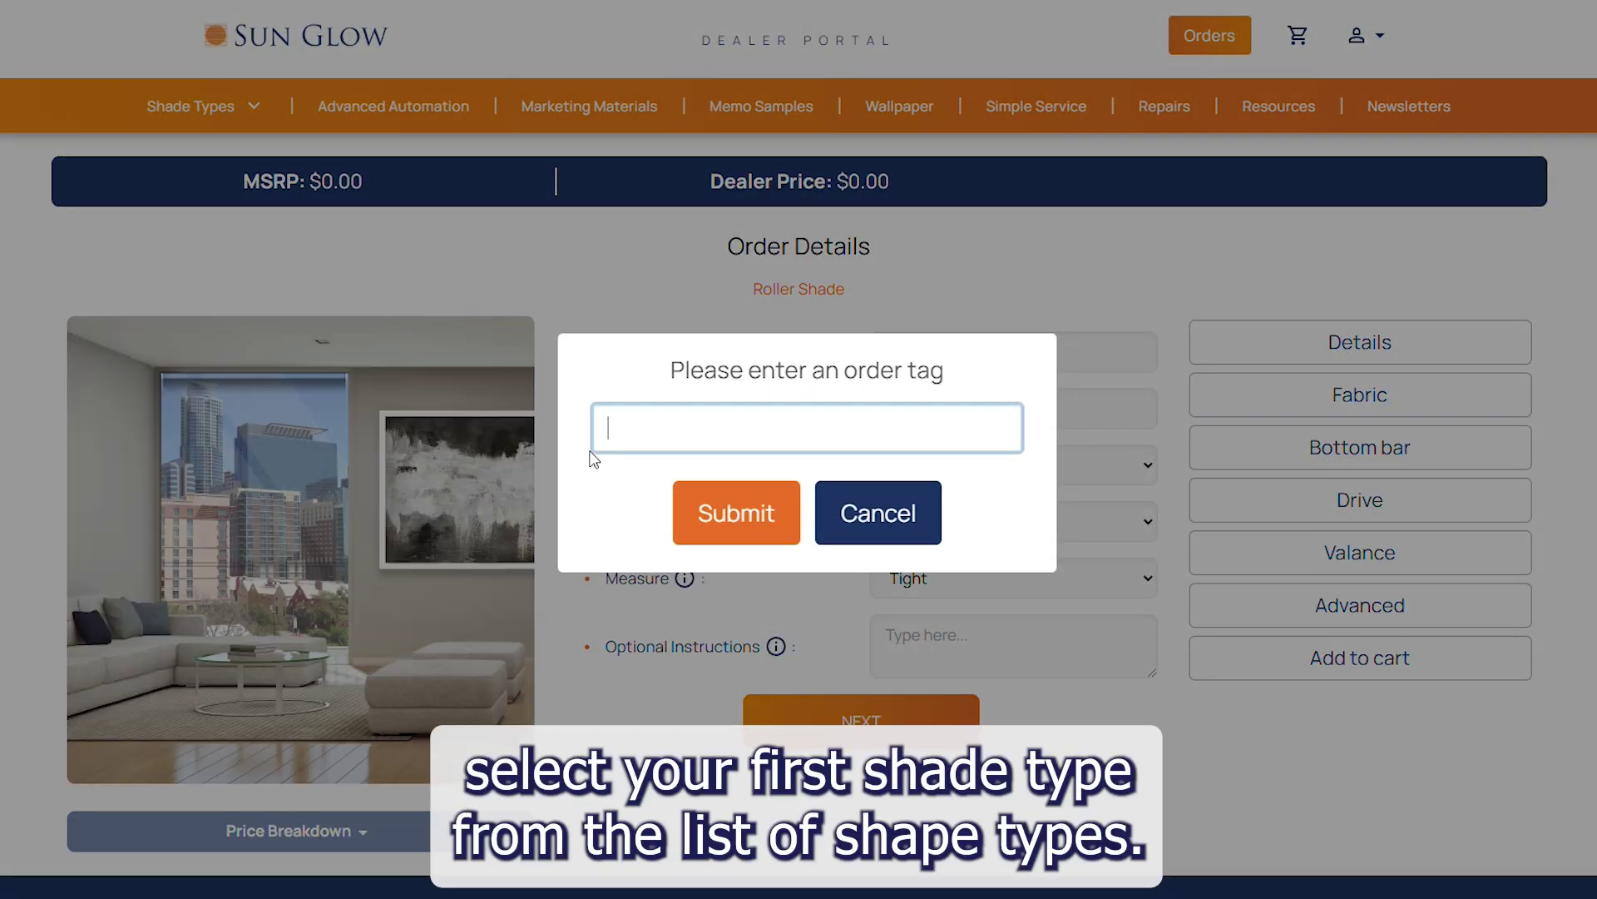
- Apply the autofilled 'example' order tag and submit it
{"action": "type", "text": "ex"}
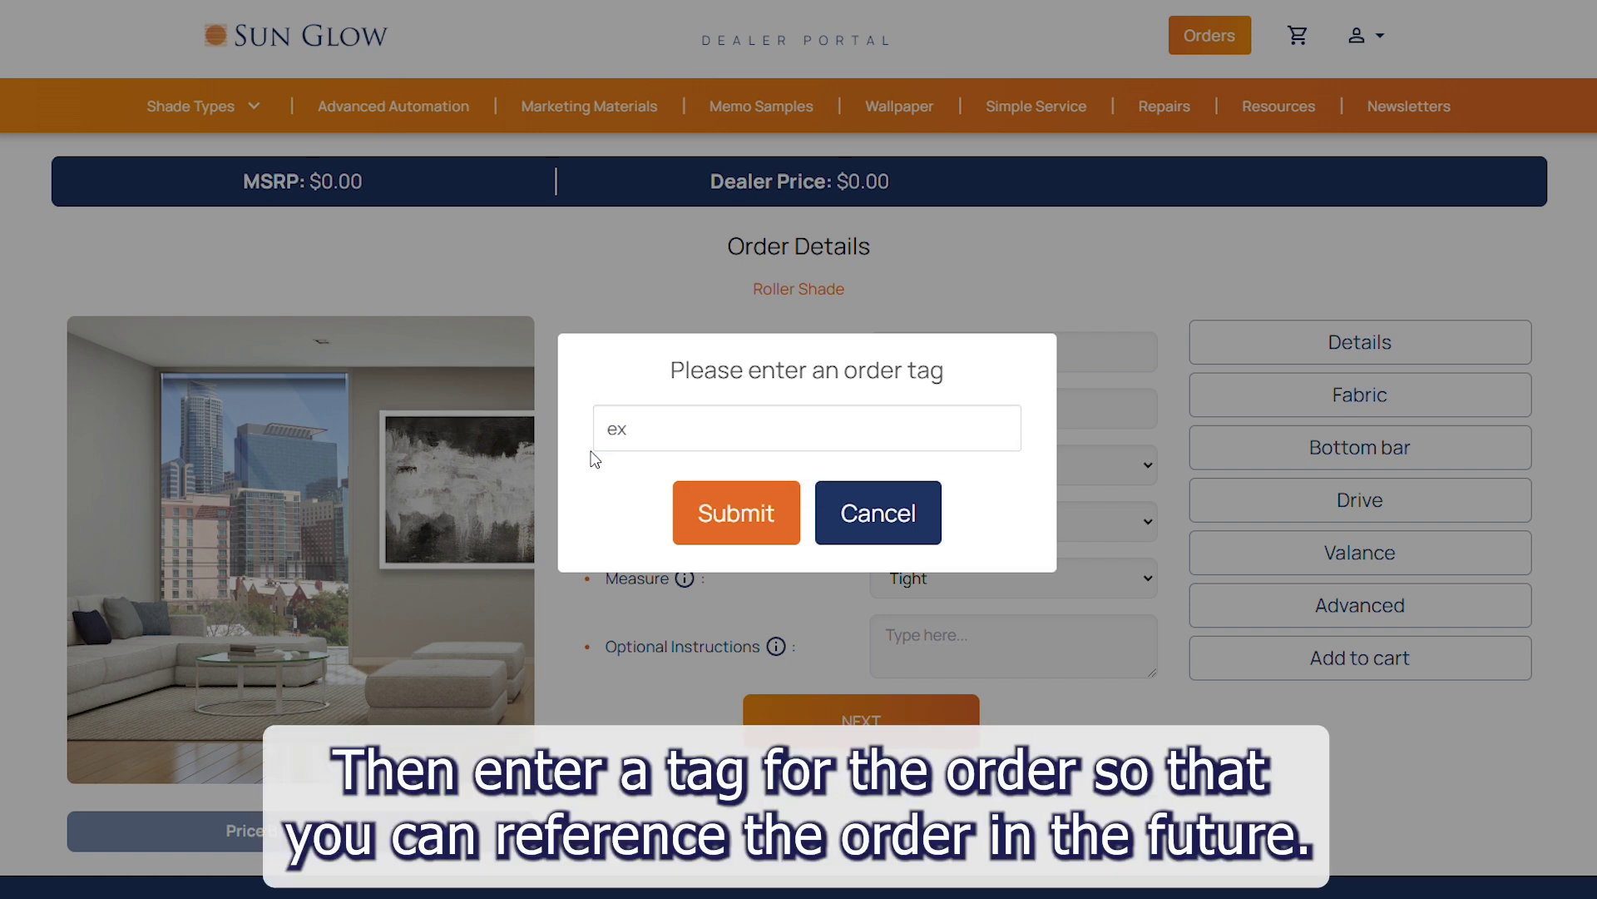
{"action": "left_click", "coordinate": [684, 420]}
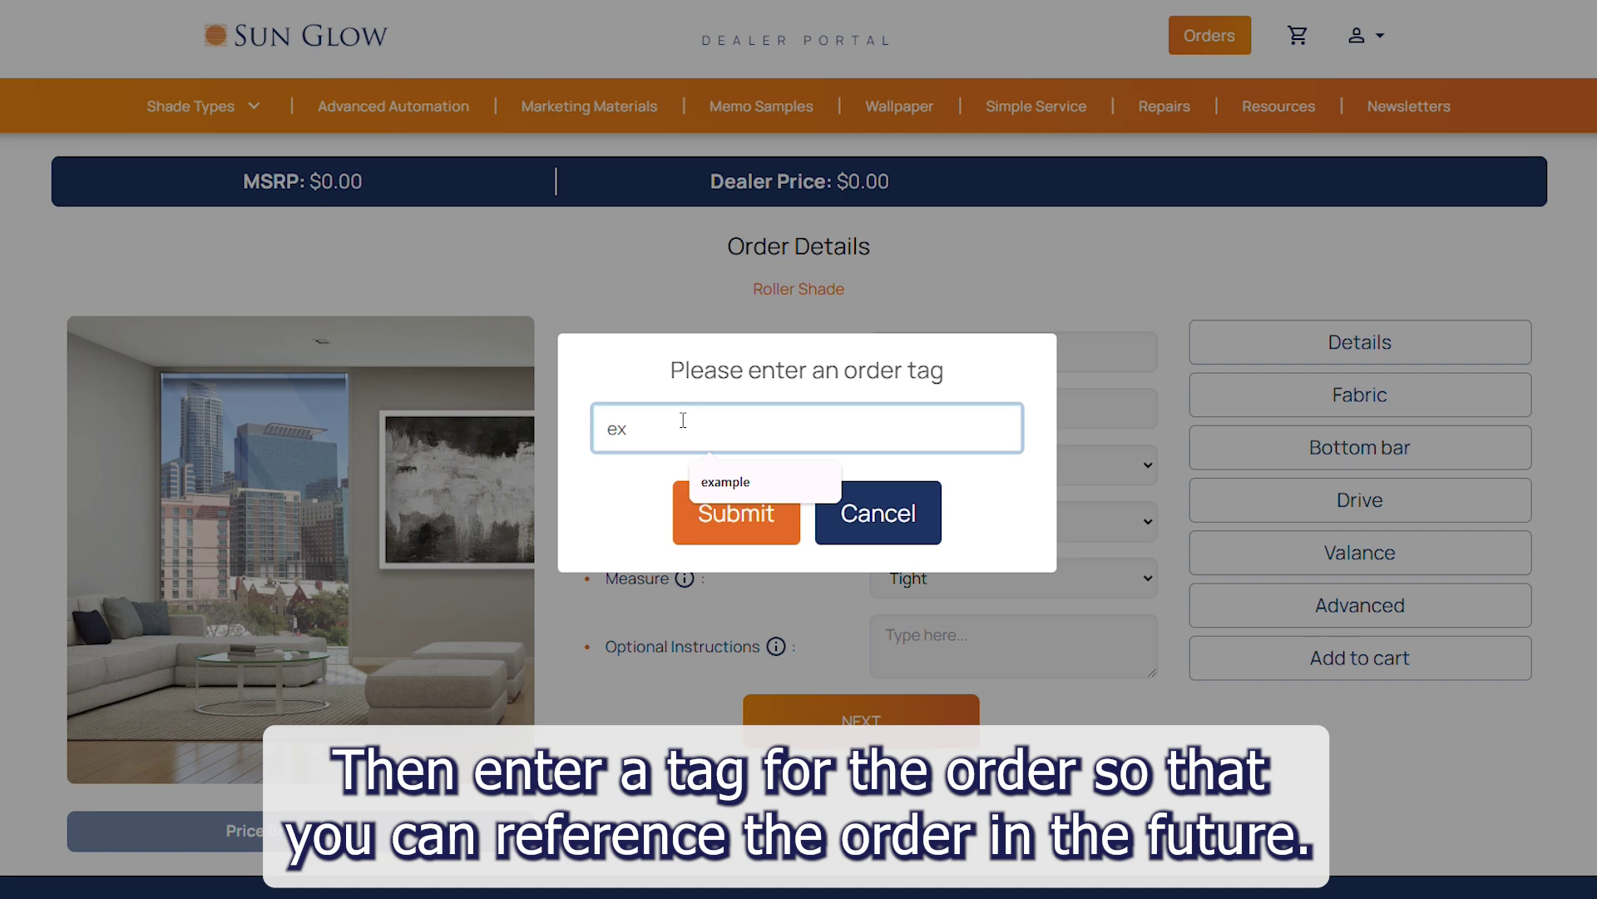
{"action": "left_click", "coordinate": [707, 485]}
{"action": "left_click", "coordinate": [724, 511]}
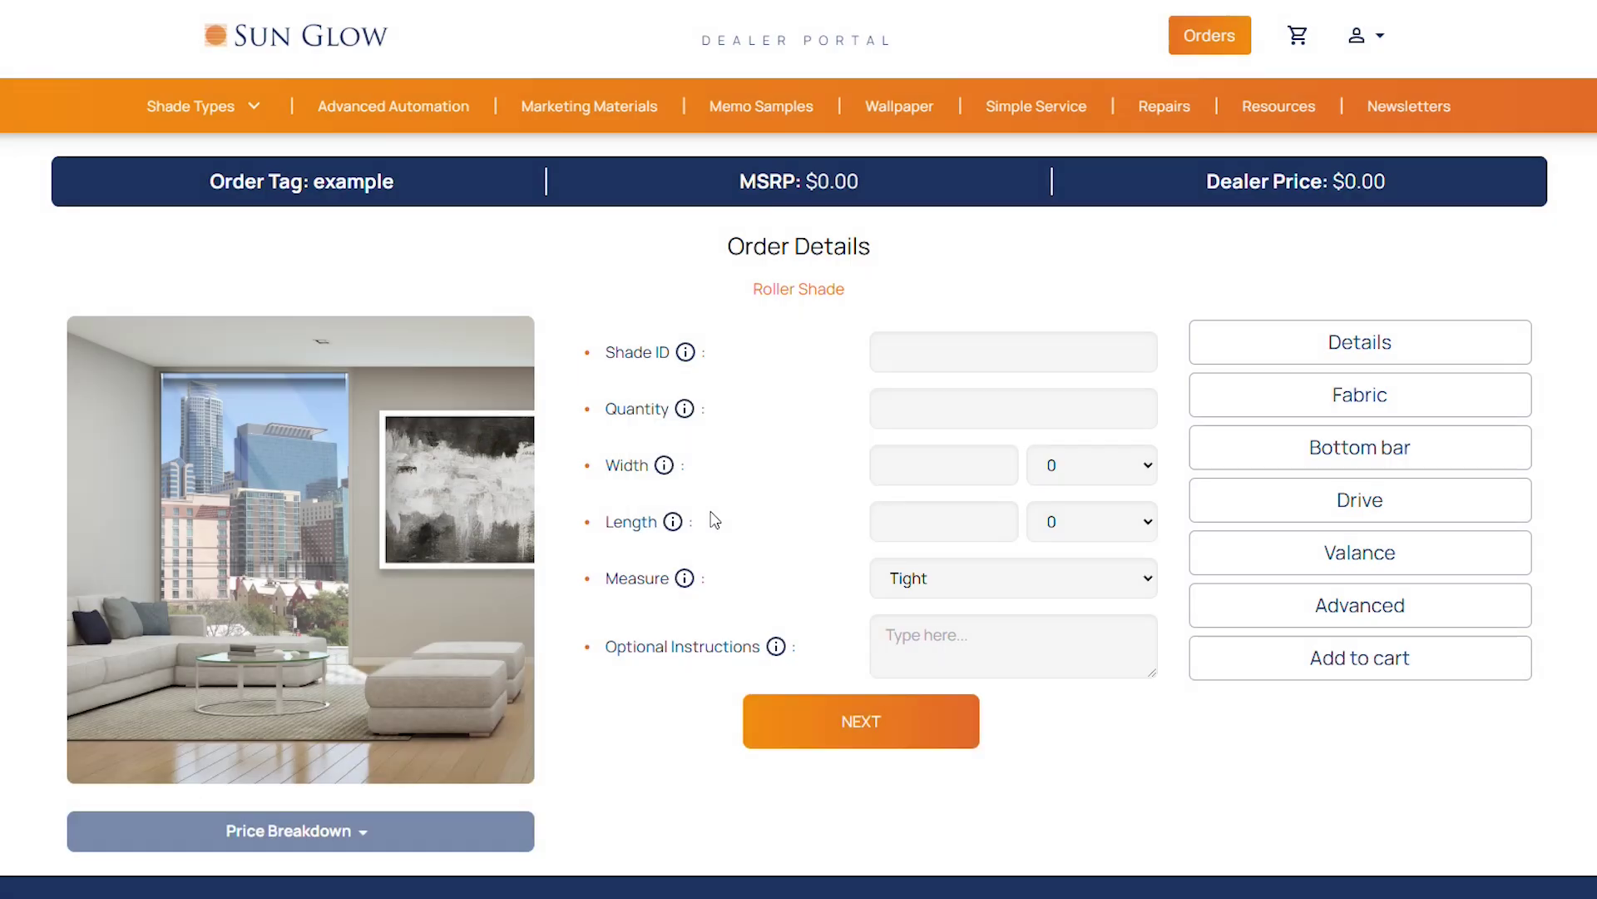
- Enter Shade ID 'example', quantity 1, width 12, length 30 with Tight measure, and continue to fabric
{"action": "scroll", "coordinate": [749, 428], "scroll_direction": "down", "scroll_amount": 1}
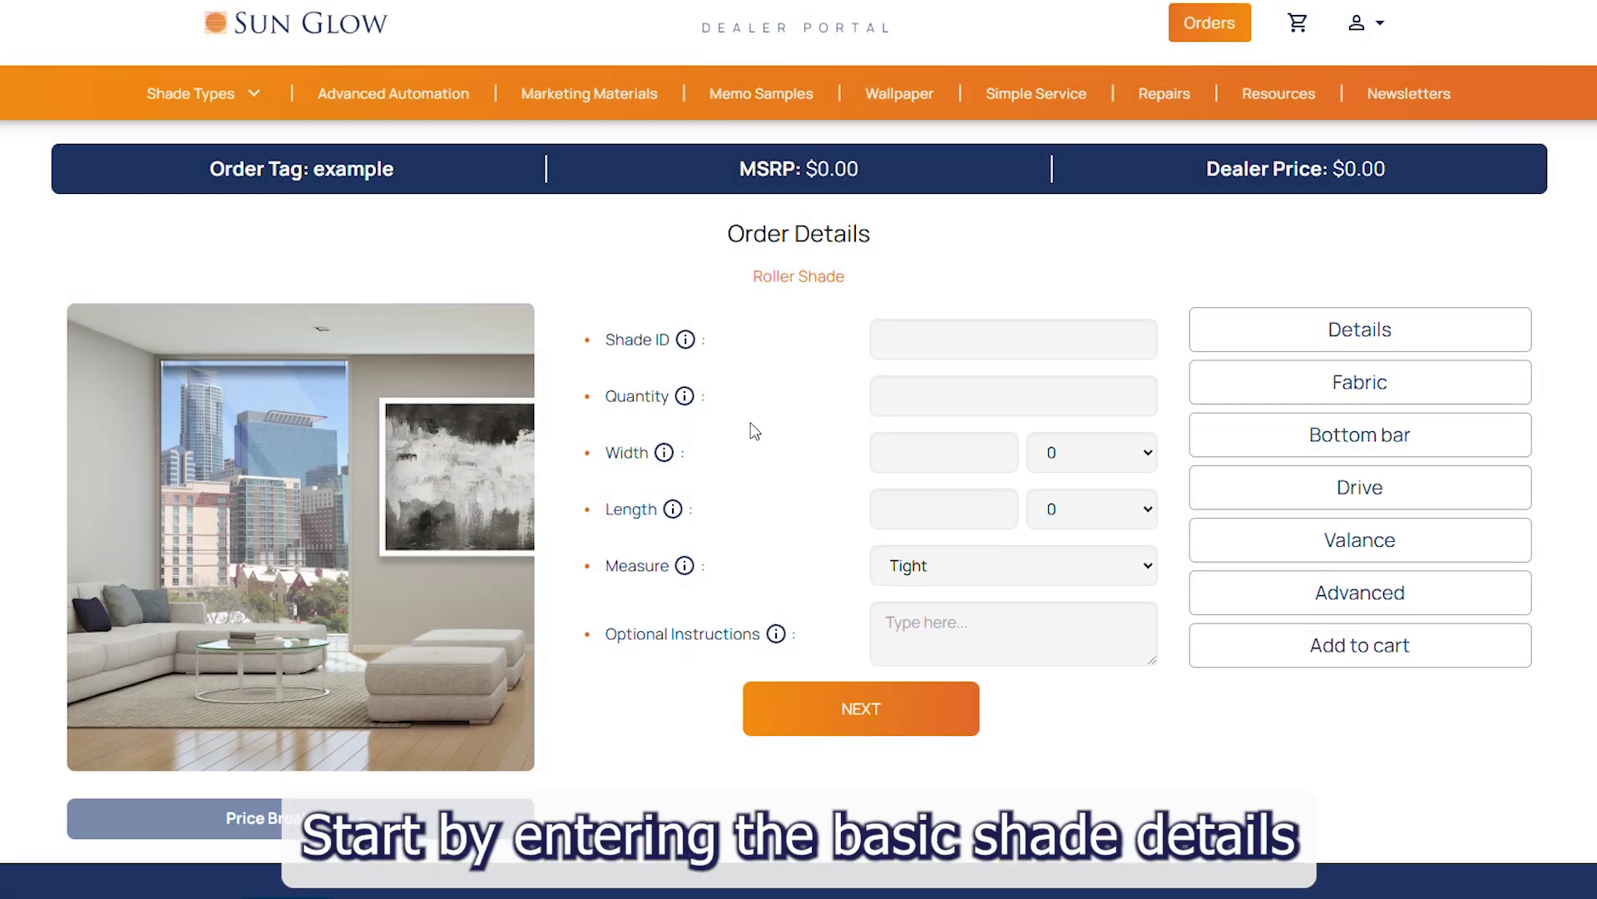
{"action": "left_click", "coordinate": [979, 249]}
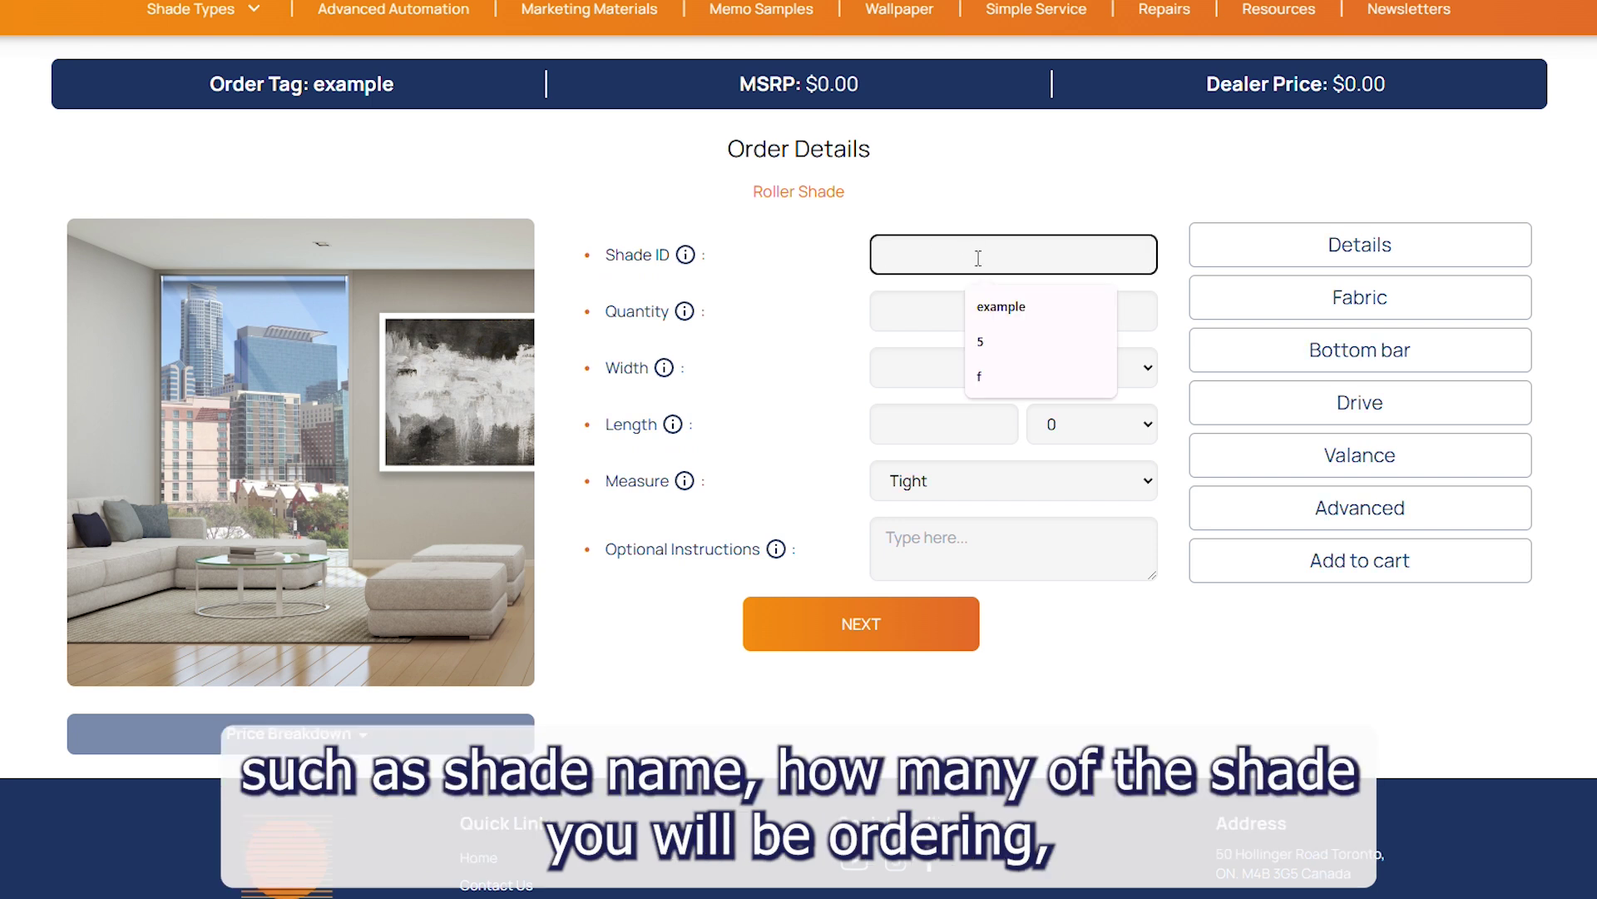
{"action": "left_click", "coordinate": [1010, 321]}
{"action": "left_click", "coordinate": [913, 309]}
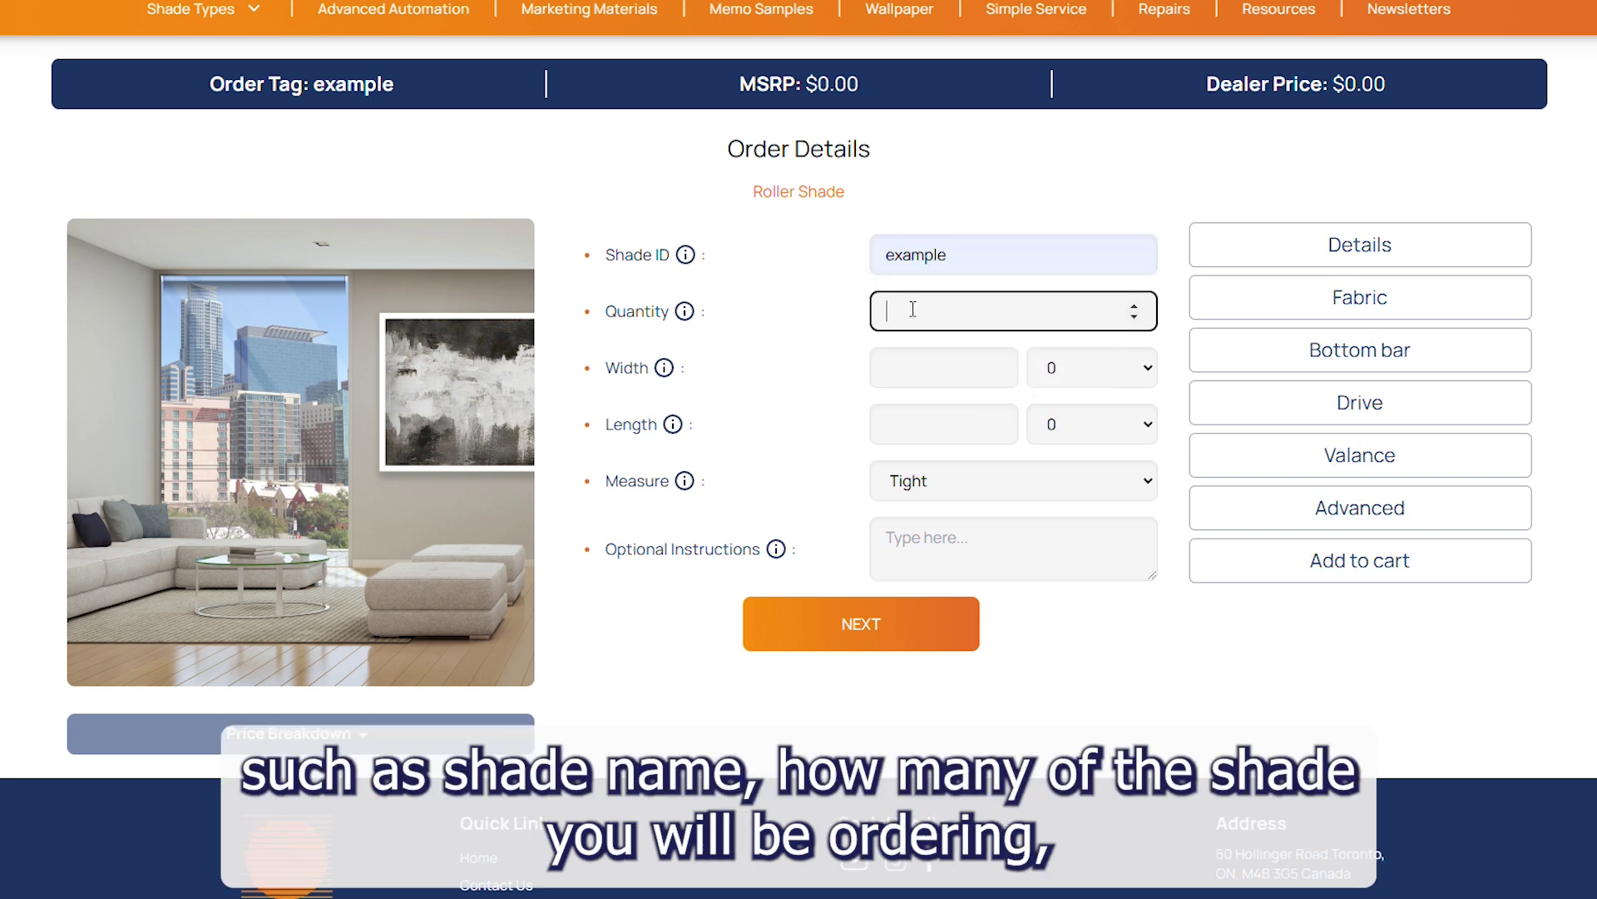
{"action": "left_click", "coordinate": [915, 377]}
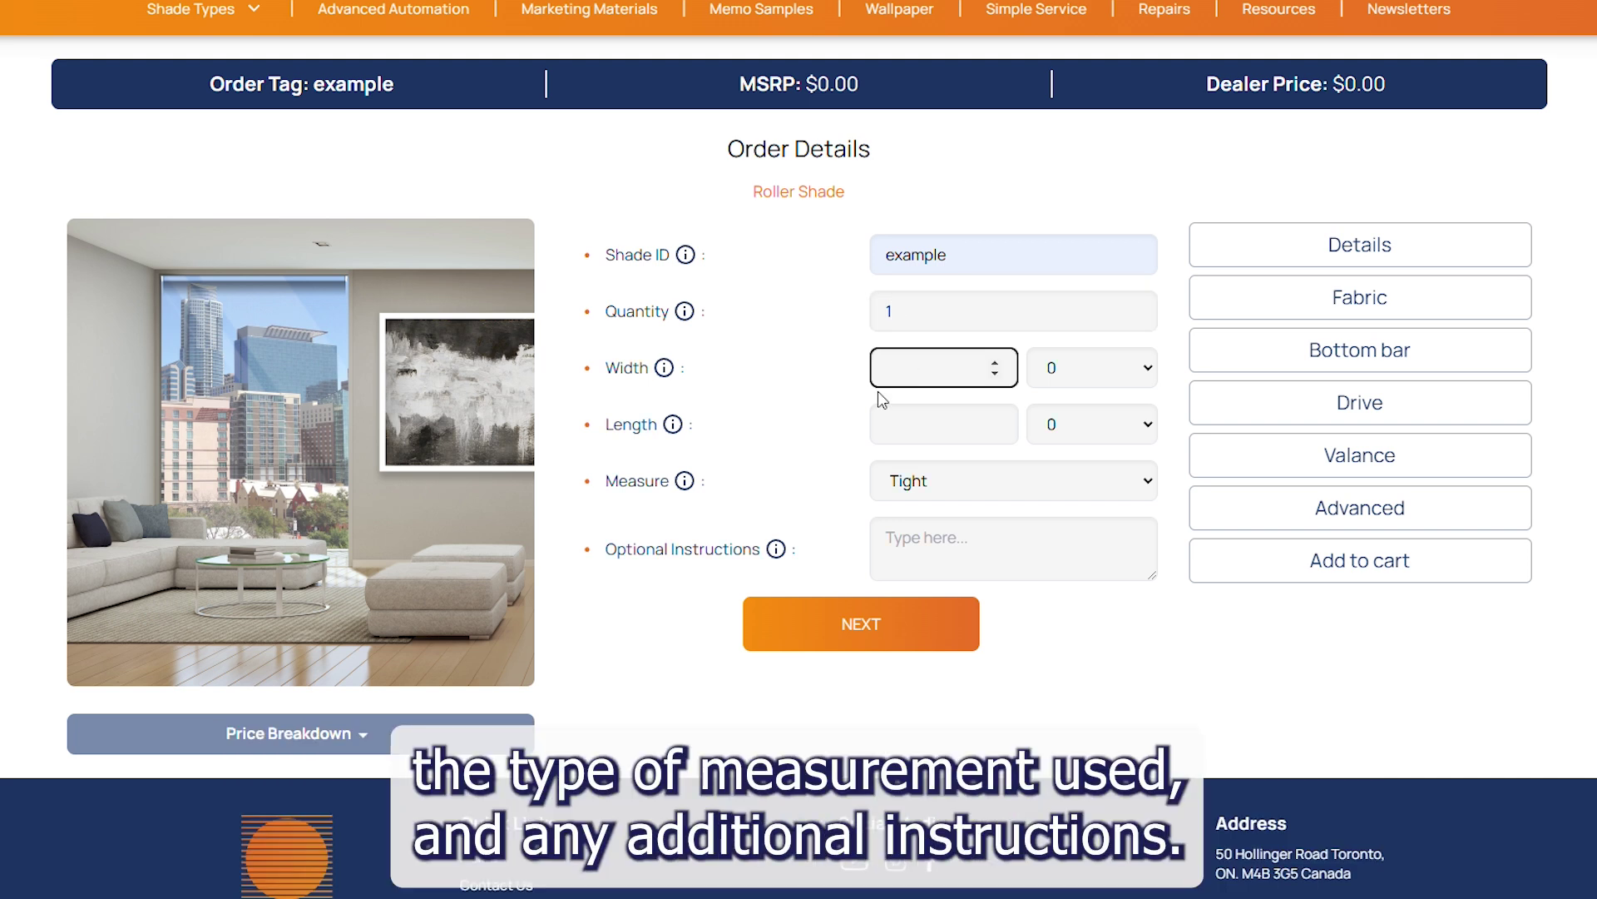
{"action": "left_click", "coordinate": [933, 416]}
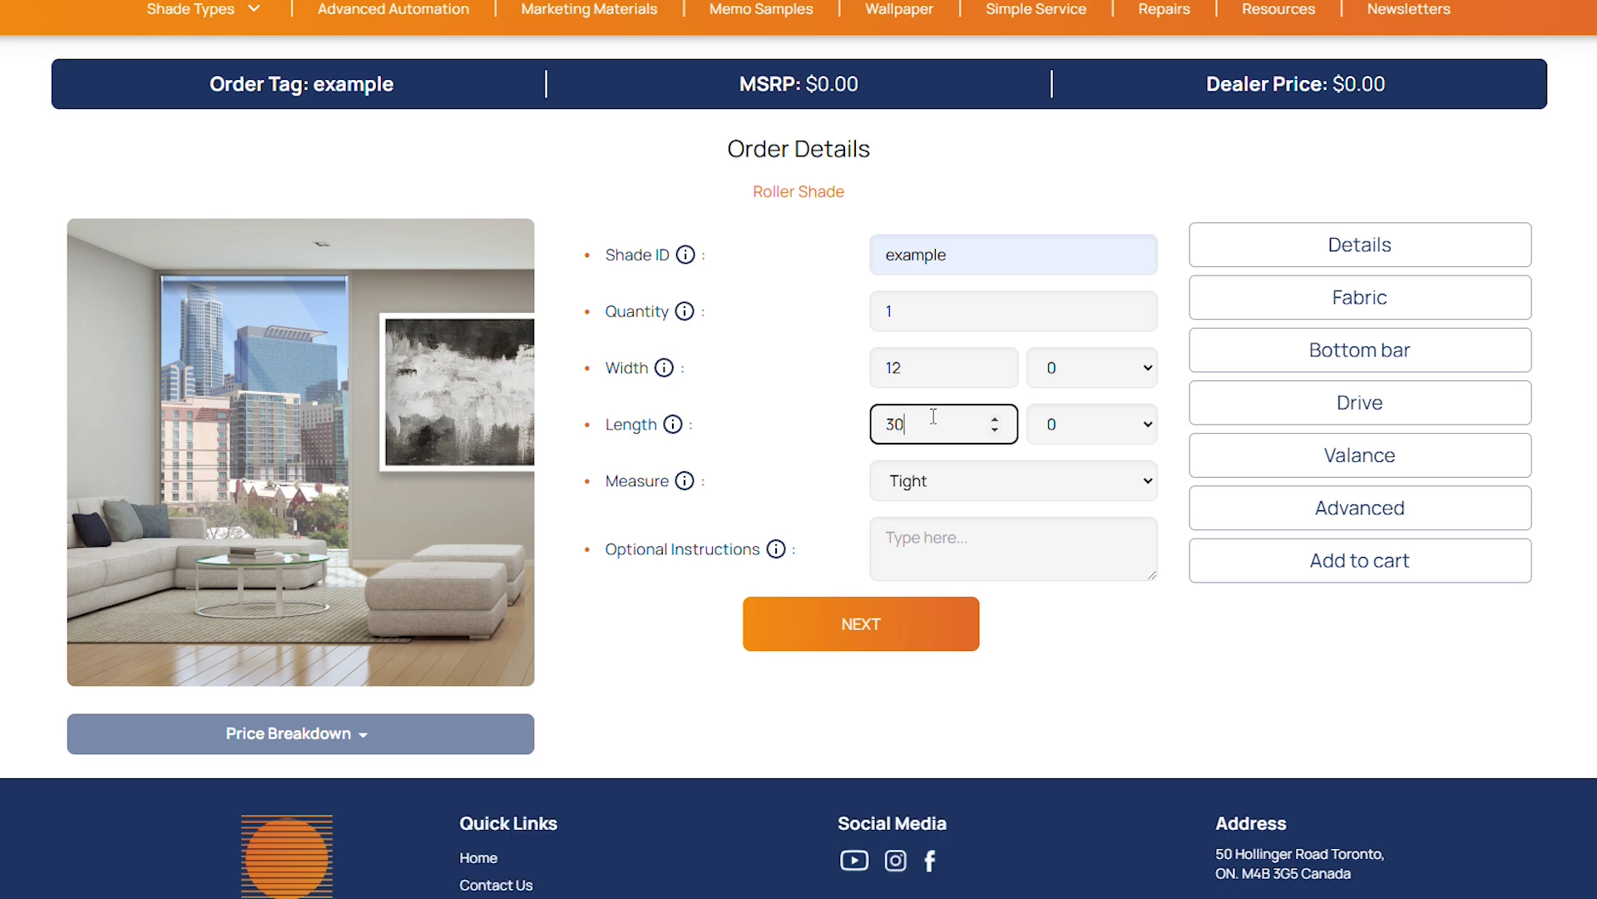
{"action": "left_click", "coordinate": [892, 626]}
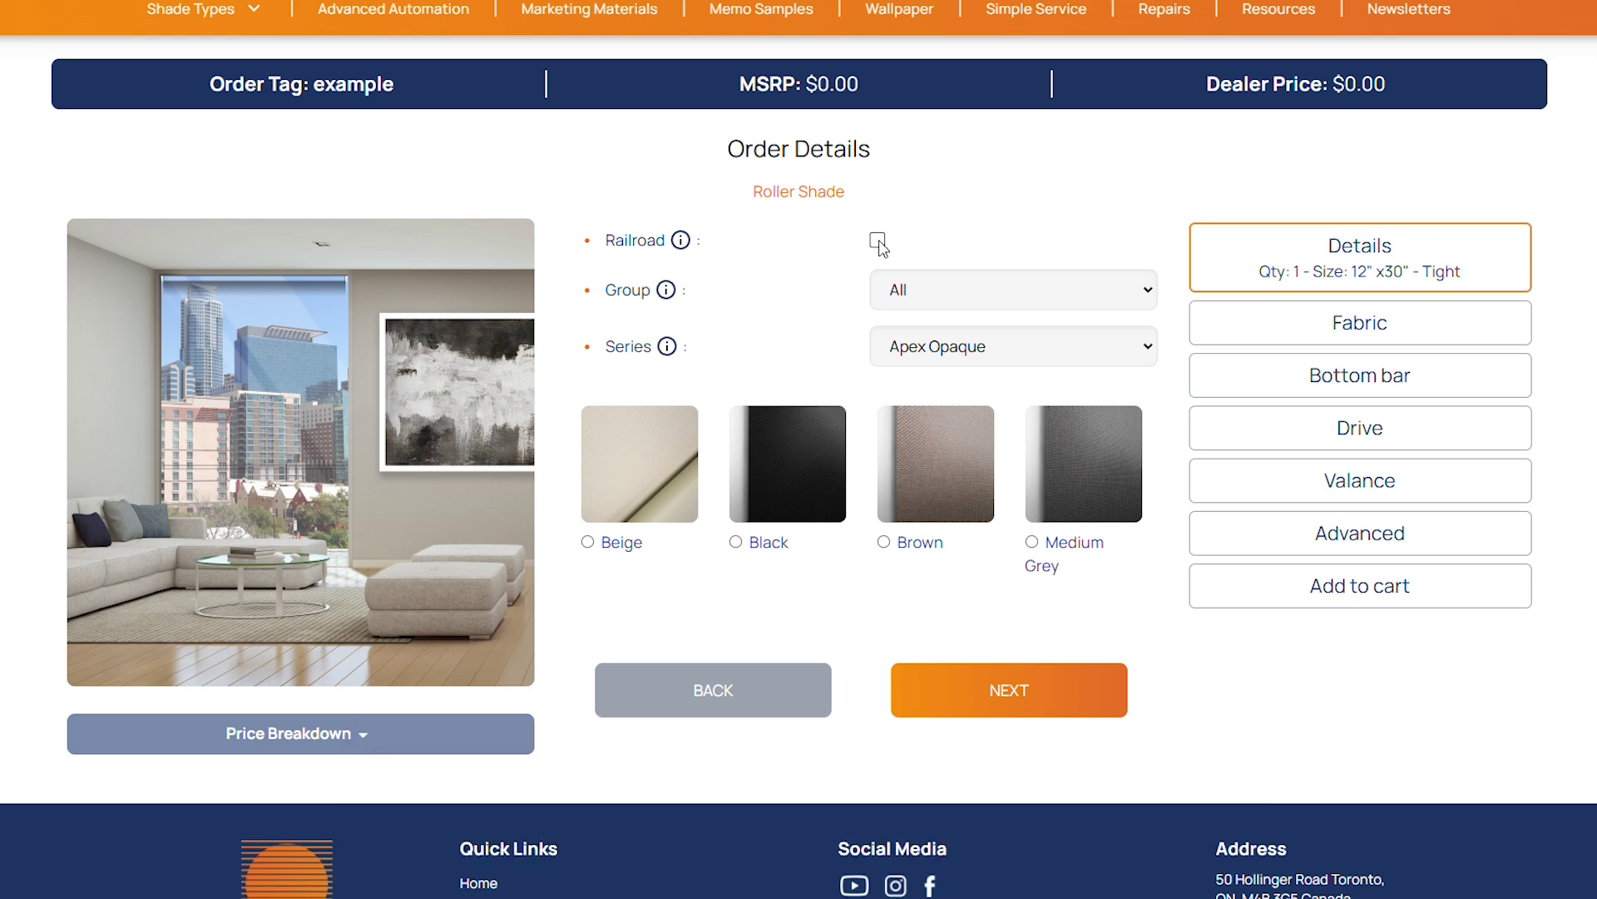
- Choose the White CS 101 Sunscreen fabric, turn on railroading, and continue to the bottom bar
{"action": "left_click", "coordinate": [588, 541]}
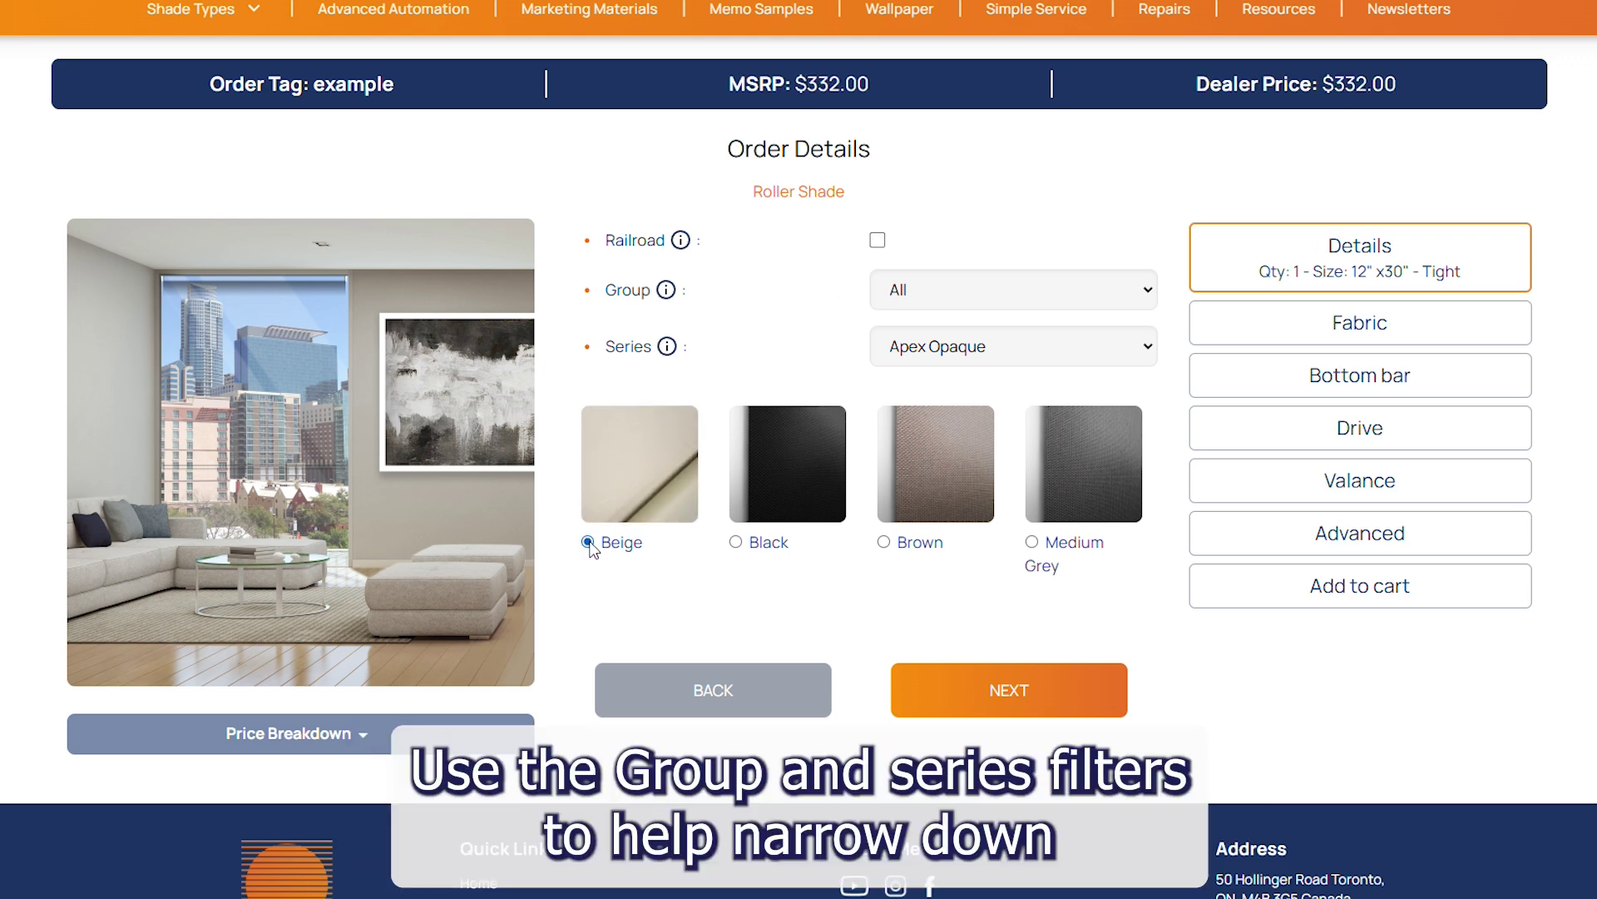
{"action": "left_click", "coordinate": [967, 301]}
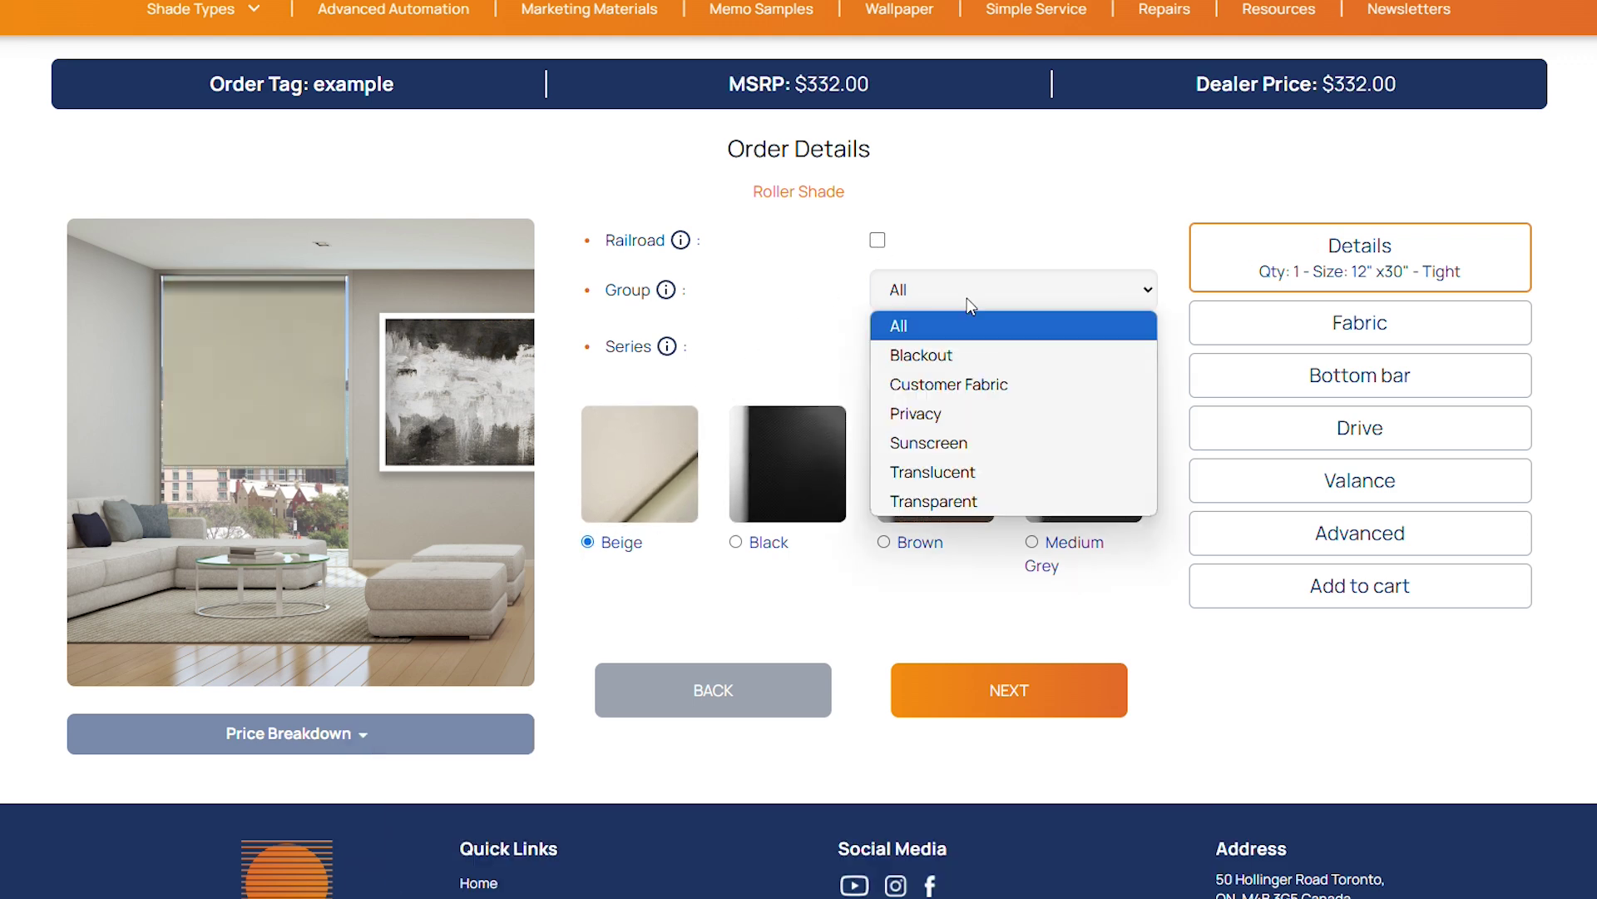
{"action": "left_click", "coordinate": [978, 437]}
{"action": "left_click", "coordinate": [588, 543]}
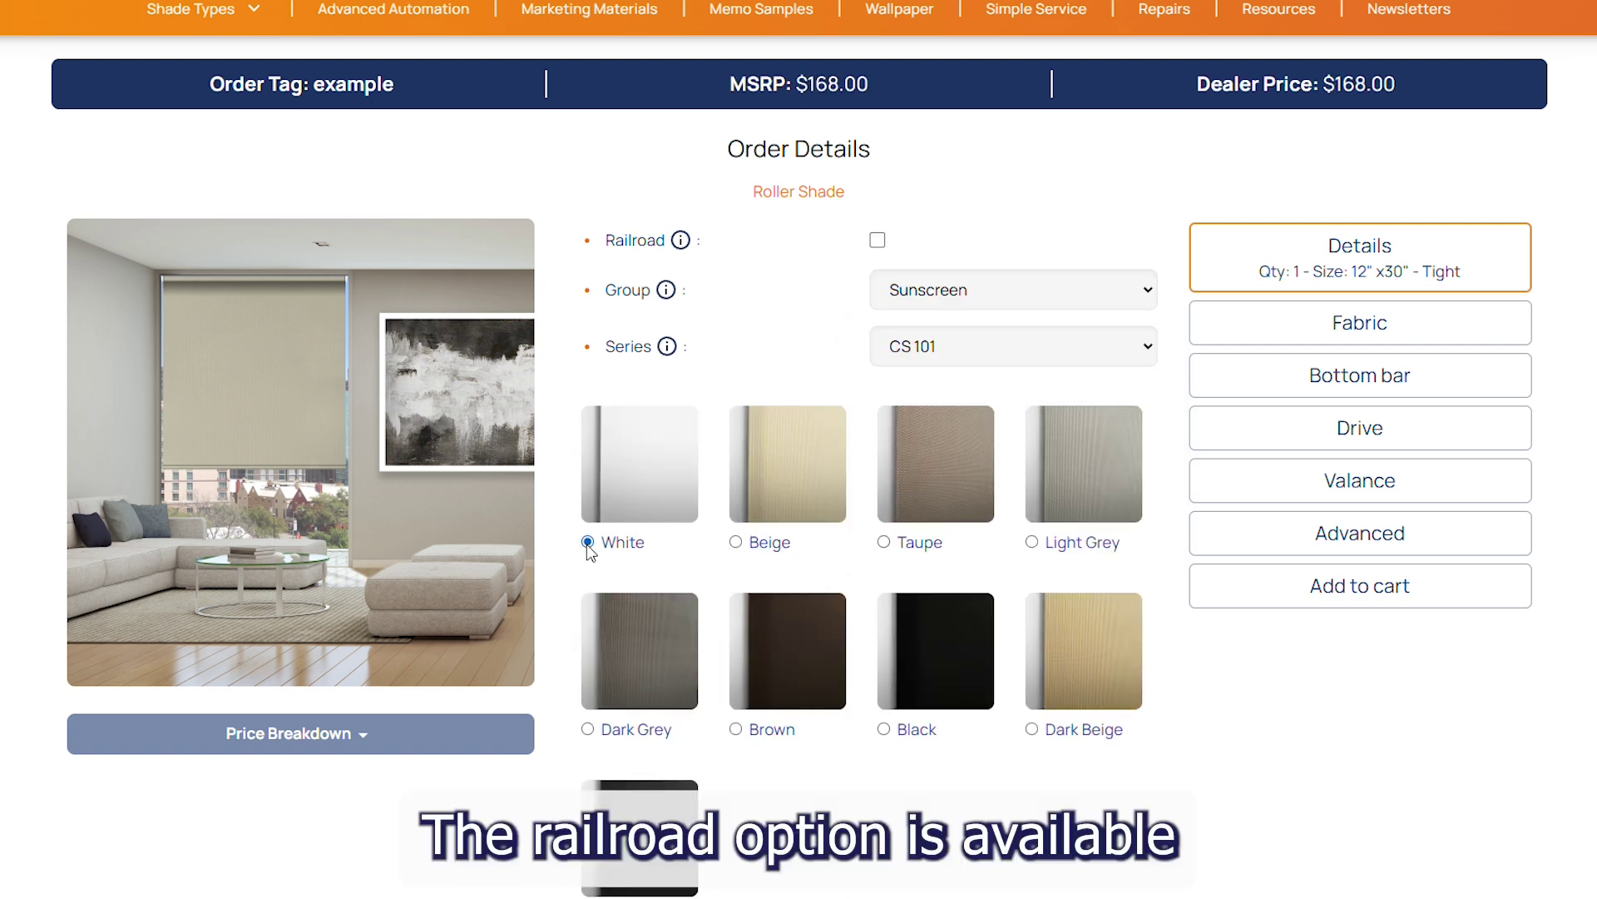
{"action": "left_click", "coordinate": [878, 241]}
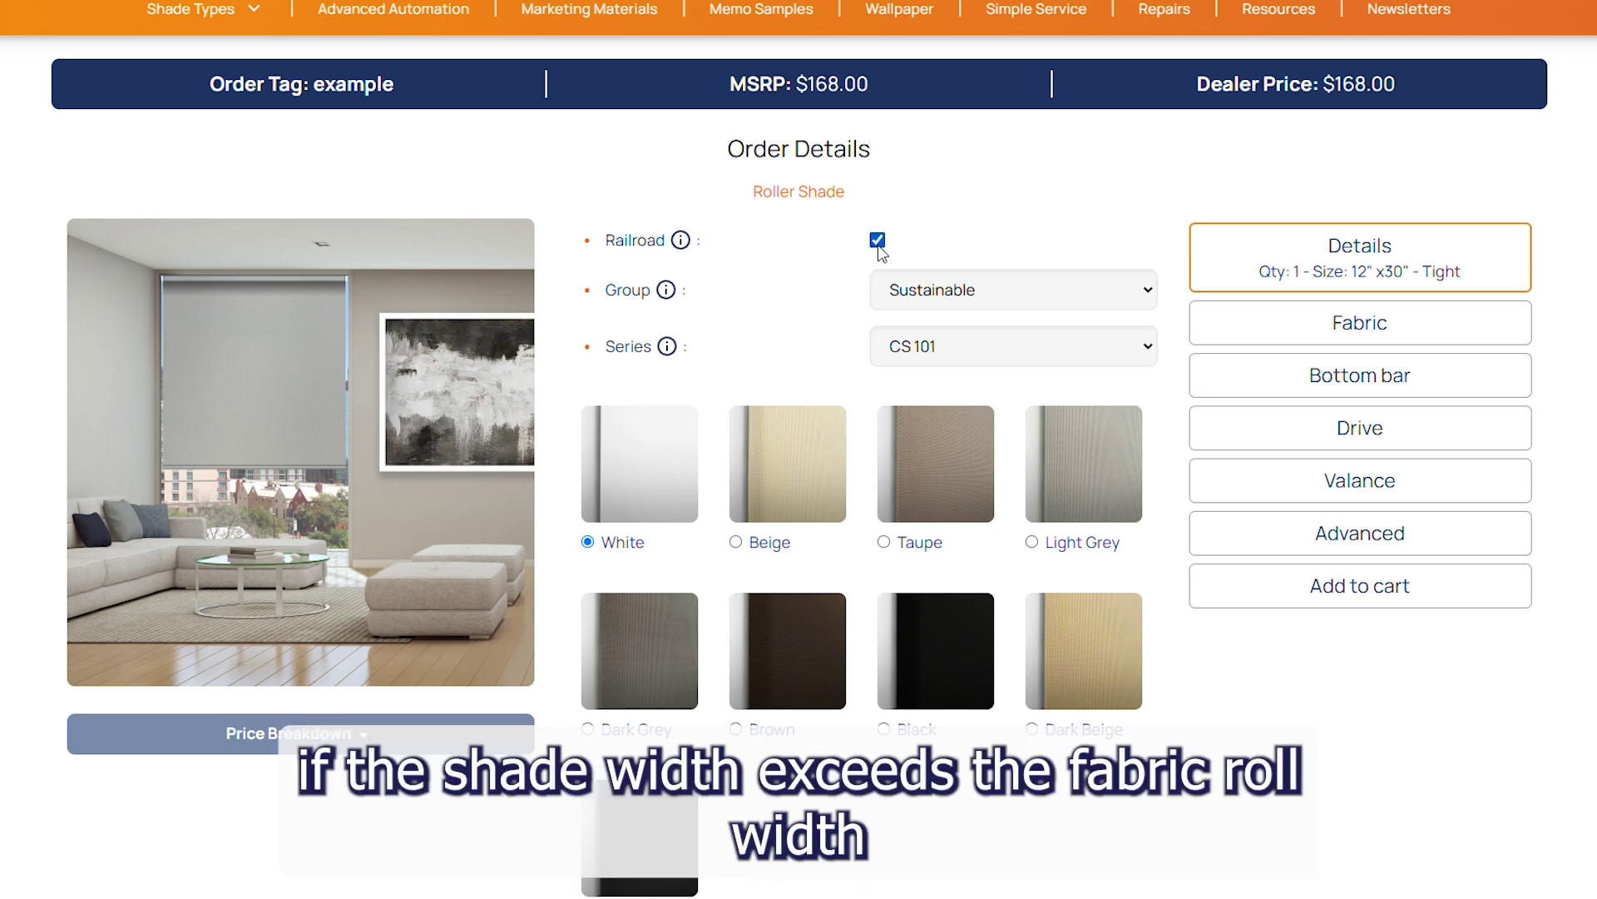
{"action": "left_click", "coordinate": [1010, 292]}
{"action": "left_click", "coordinate": [1010, 292]}
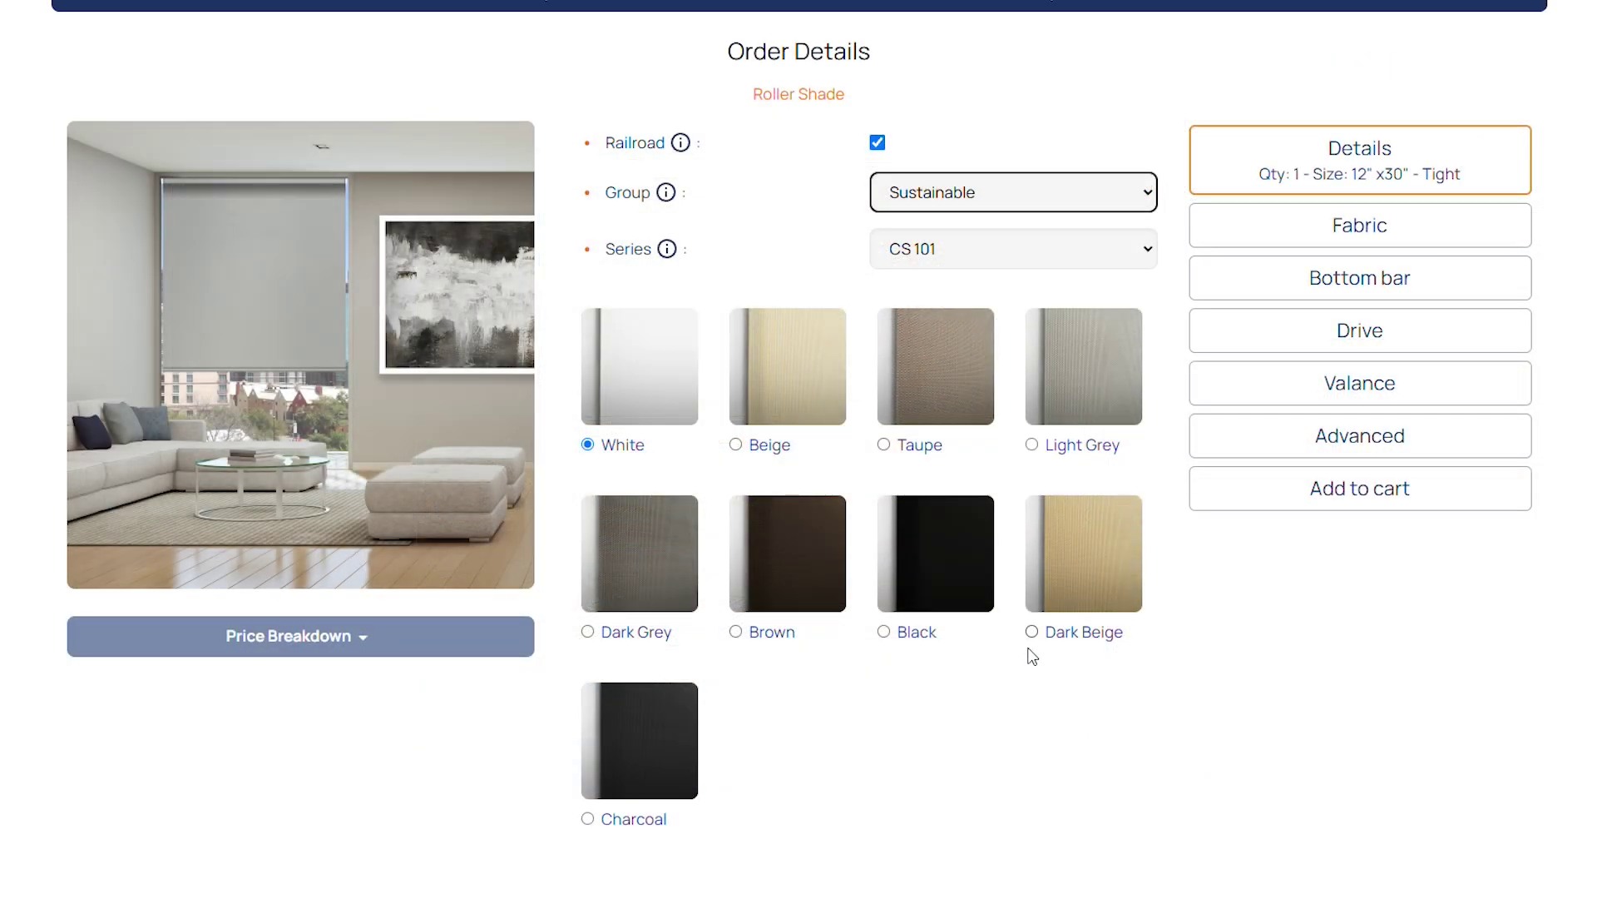
{"action": "scroll", "coordinate": [1030, 656], "scroll_direction": "down", "scroll_amount": 3}
{"action": "left_click", "coordinate": [1030, 663]}
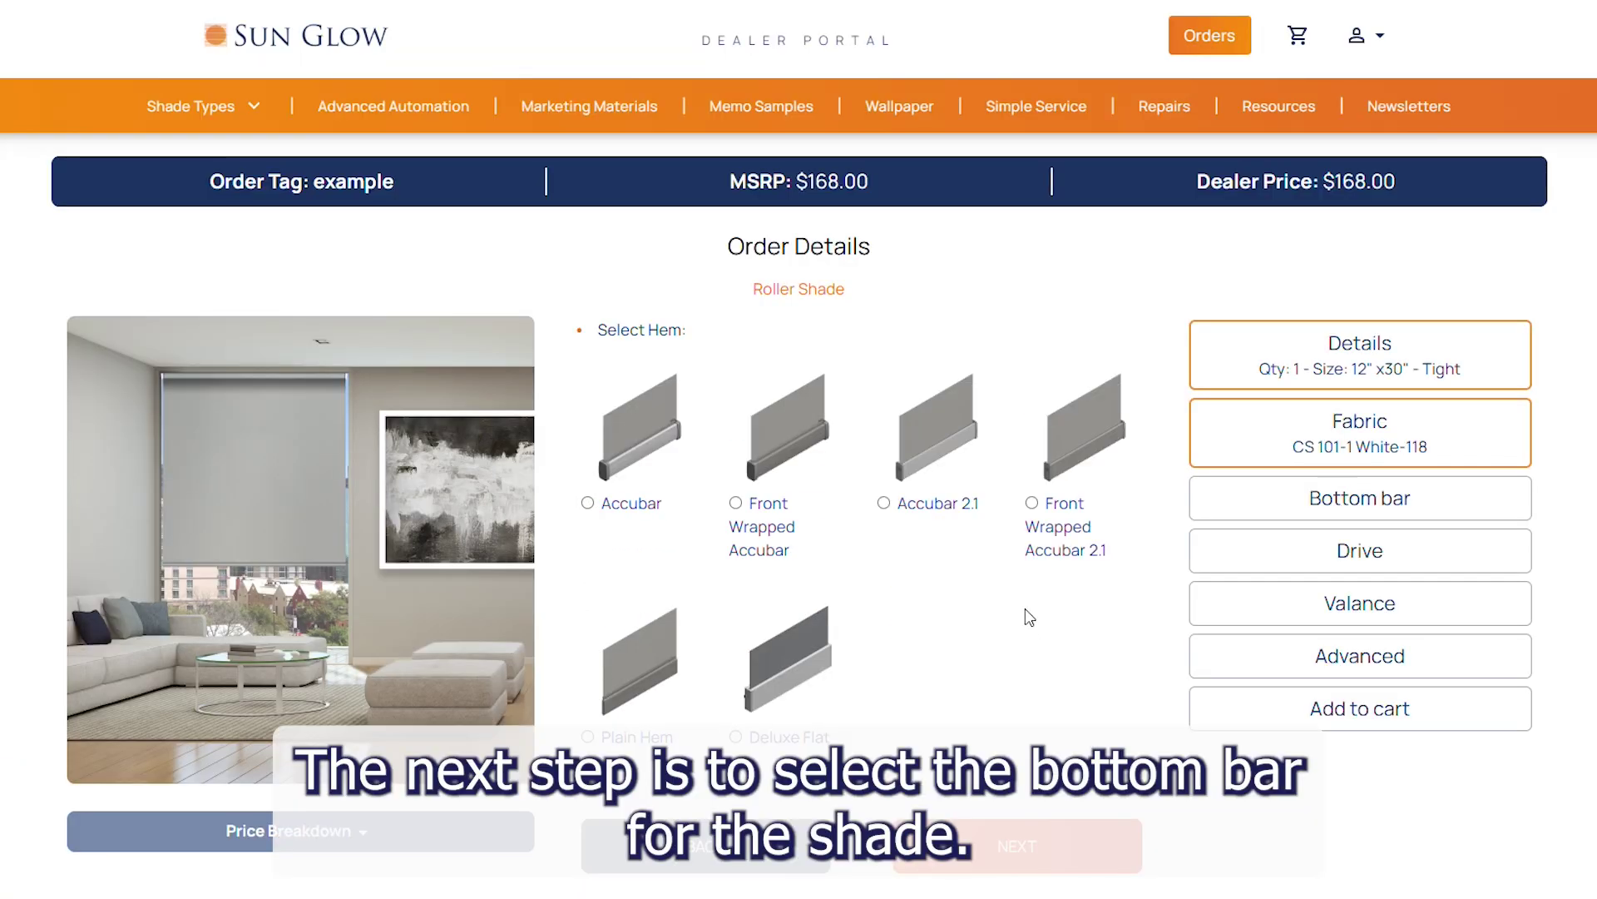
- Choose the Accubar 2.1 bottom bar and continue to the drive
{"action": "left_click", "coordinate": [884, 503]}
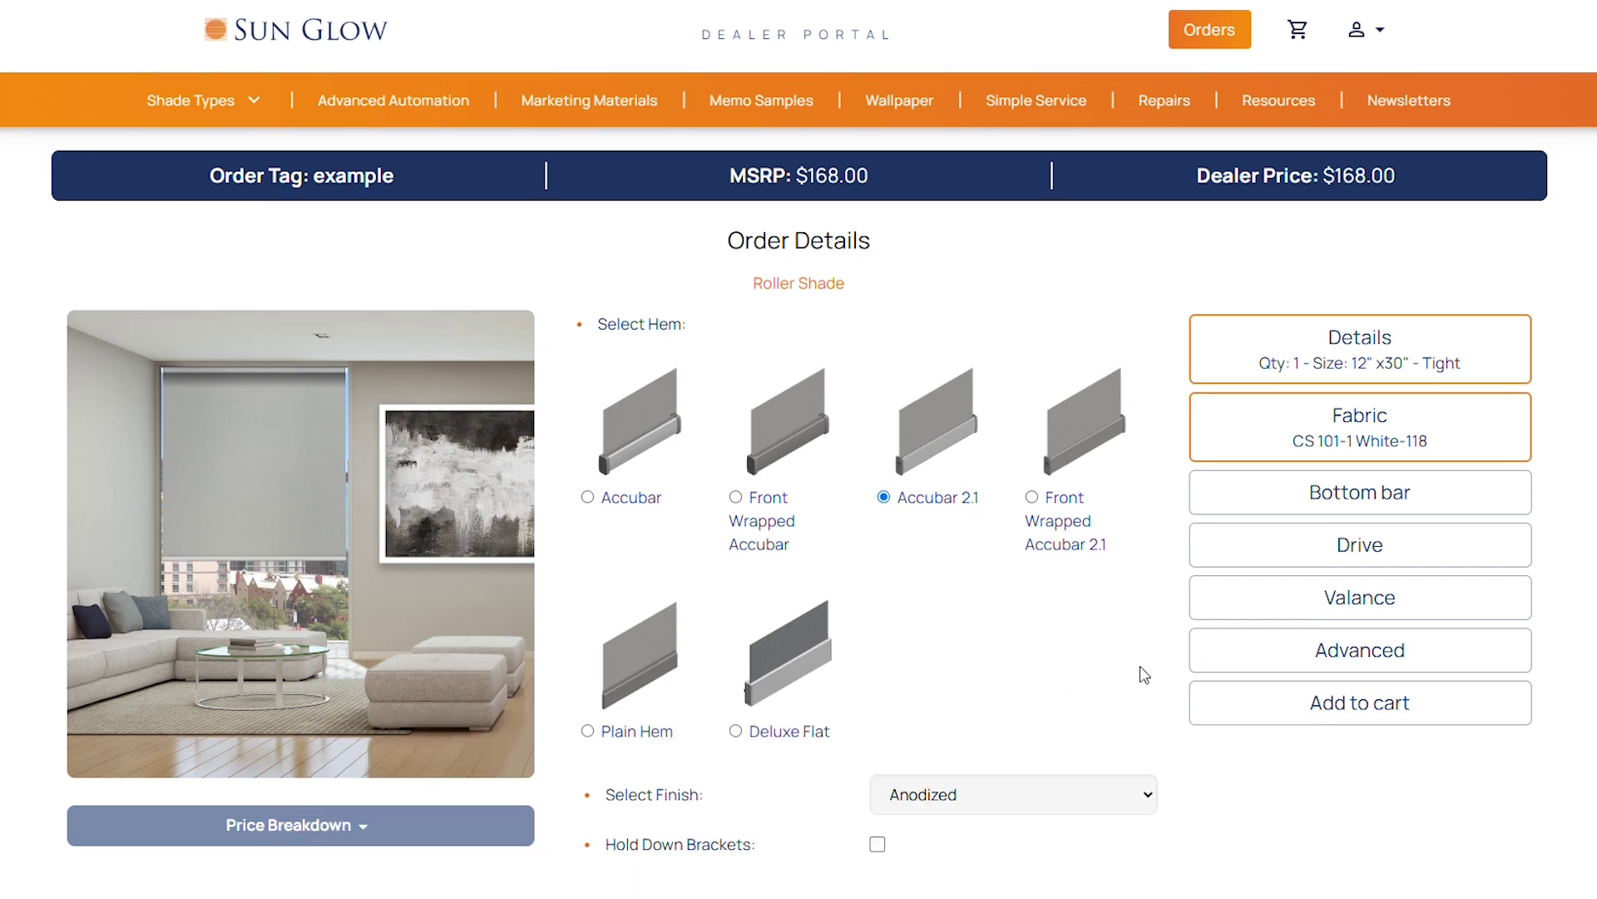
{"action": "scroll", "coordinate": [1140, 665], "scroll_direction": "down", "scroll_amount": 3}
{"action": "left_click", "coordinate": [1085, 674]}
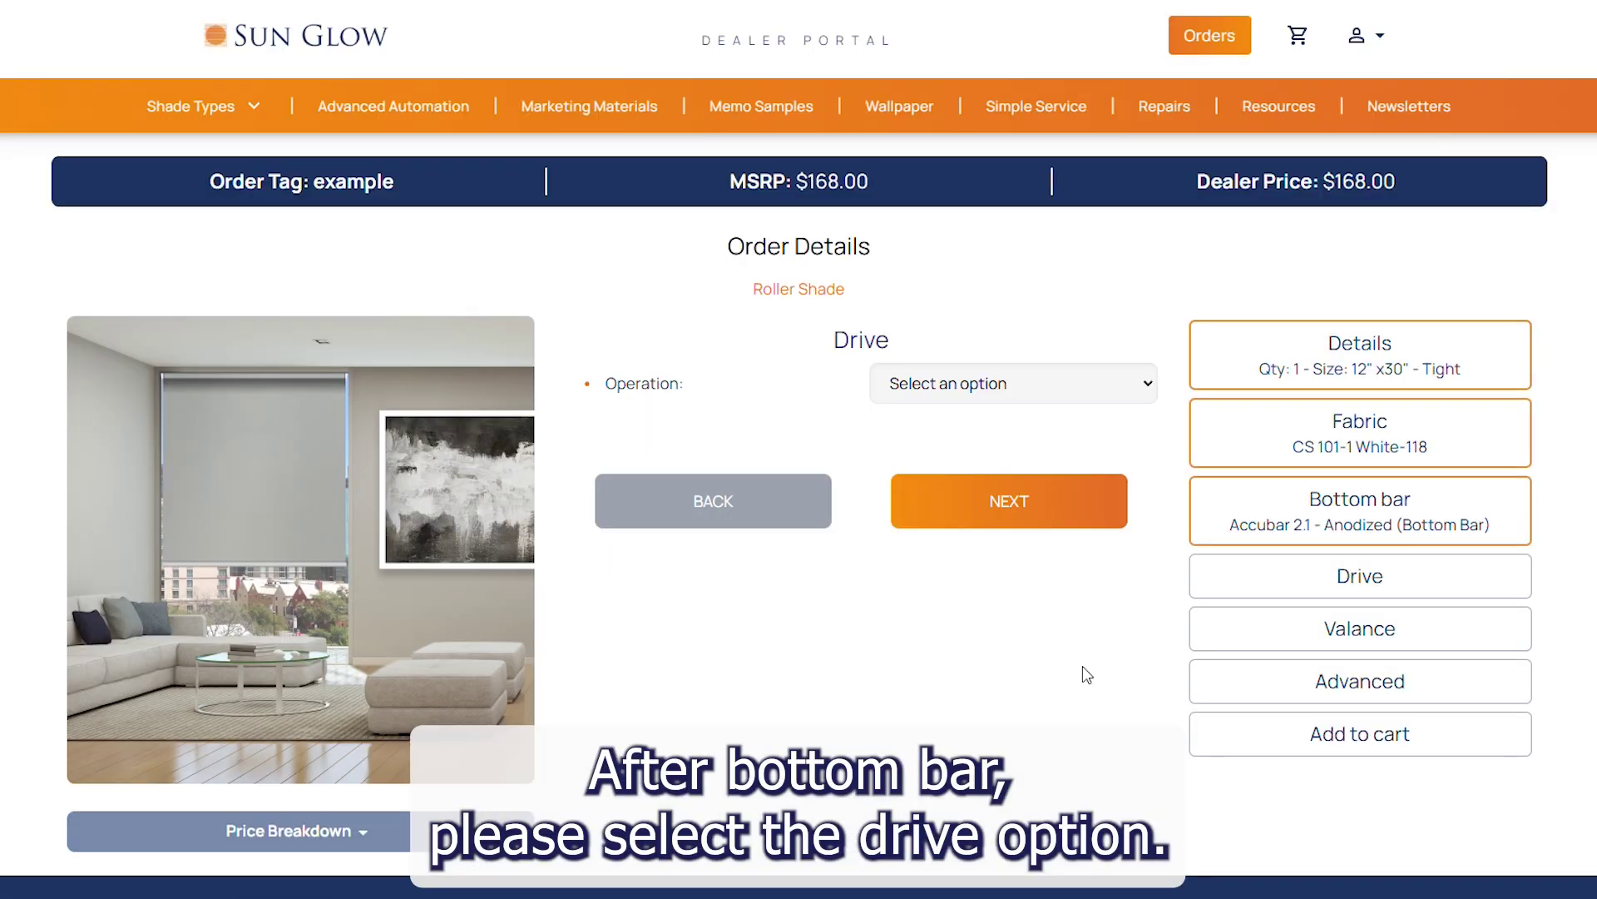
- Set the operation to Zero Gravity with add-ons None
{"action": "left_click", "coordinate": [952, 391]}
{"action": "left_click", "coordinate": [971, 455]}
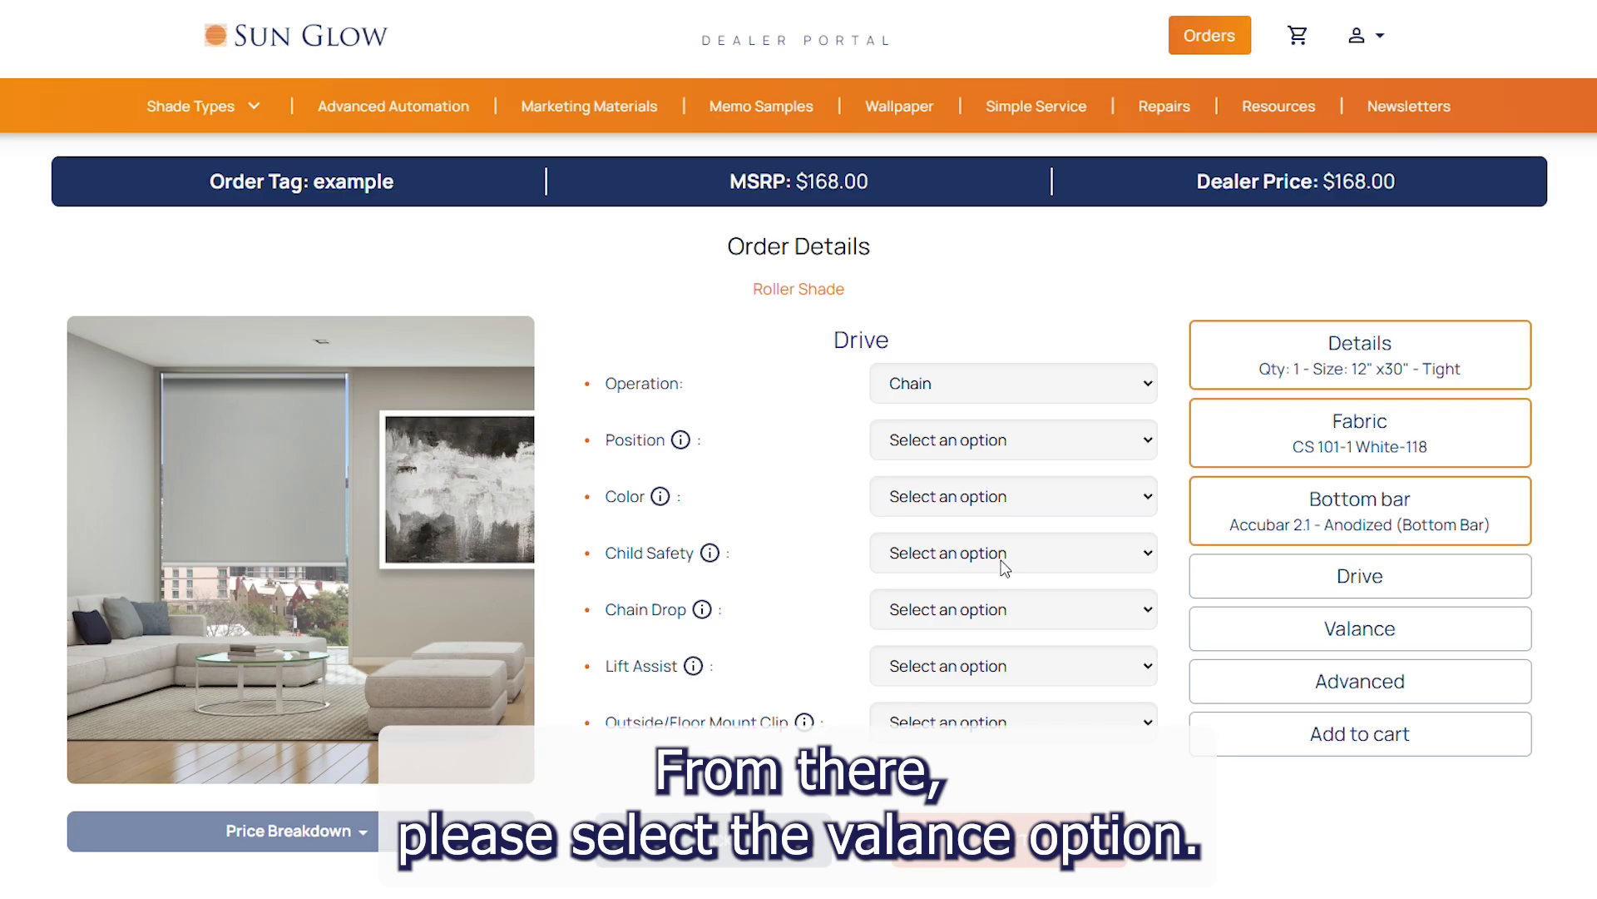
{"action": "left_click", "coordinate": [936, 386]}
{"action": "left_click", "coordinate": [956, 480]}
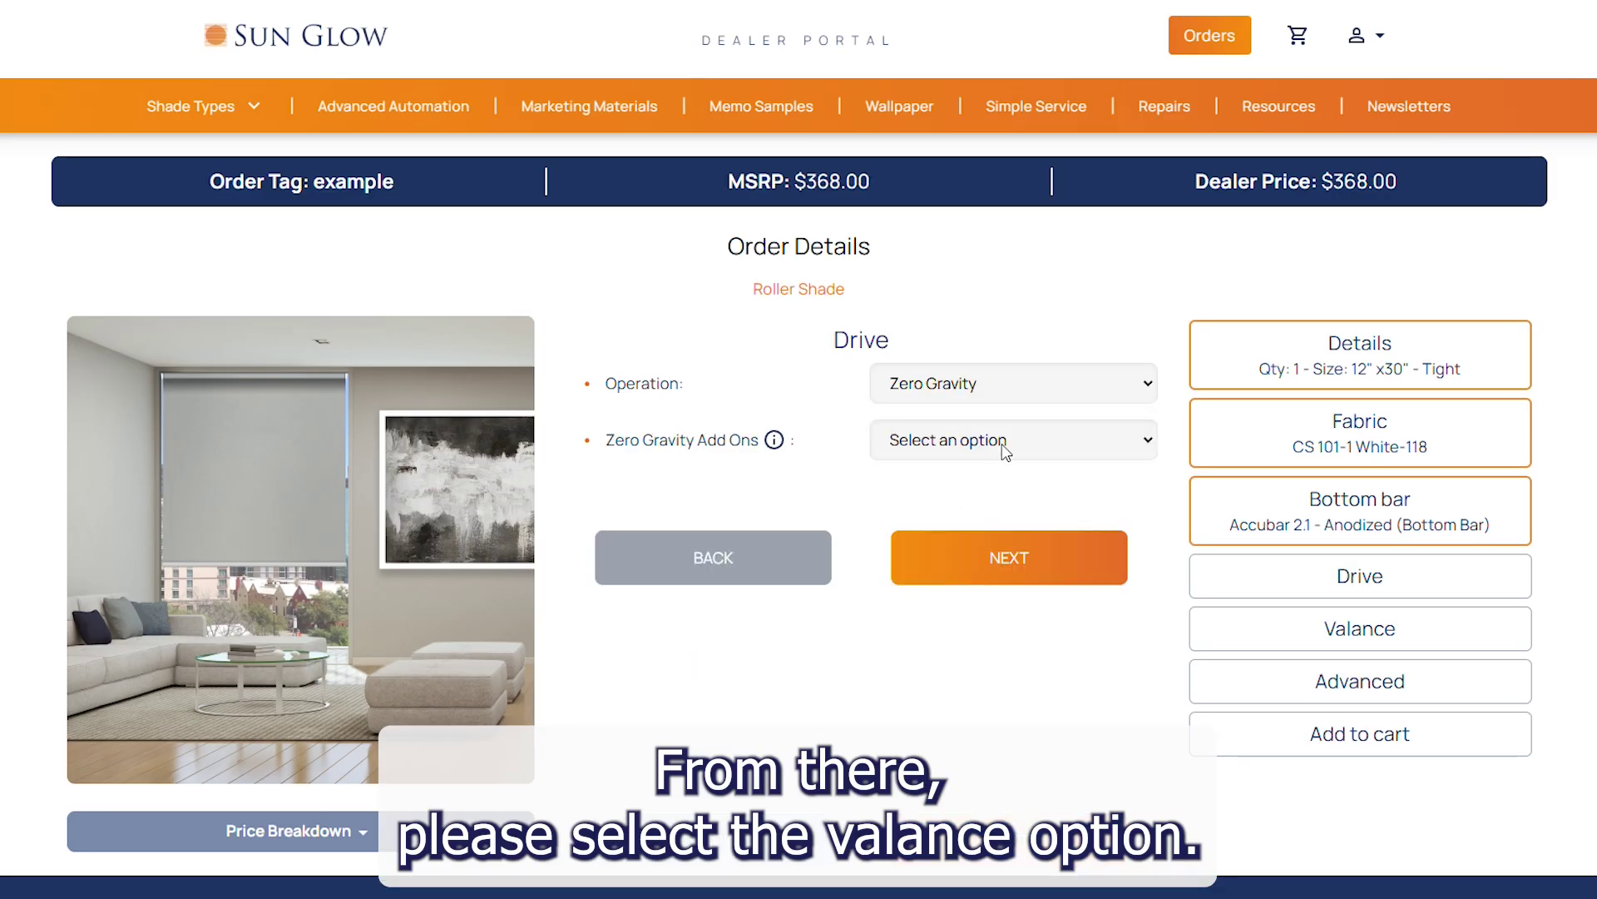
{"action": "left_click", "coordinate": [995, 441]}
{"action": "left_click", "coordinate": [997, 499]}
{"action": "left_click", "coordinate": [1004, 557]}
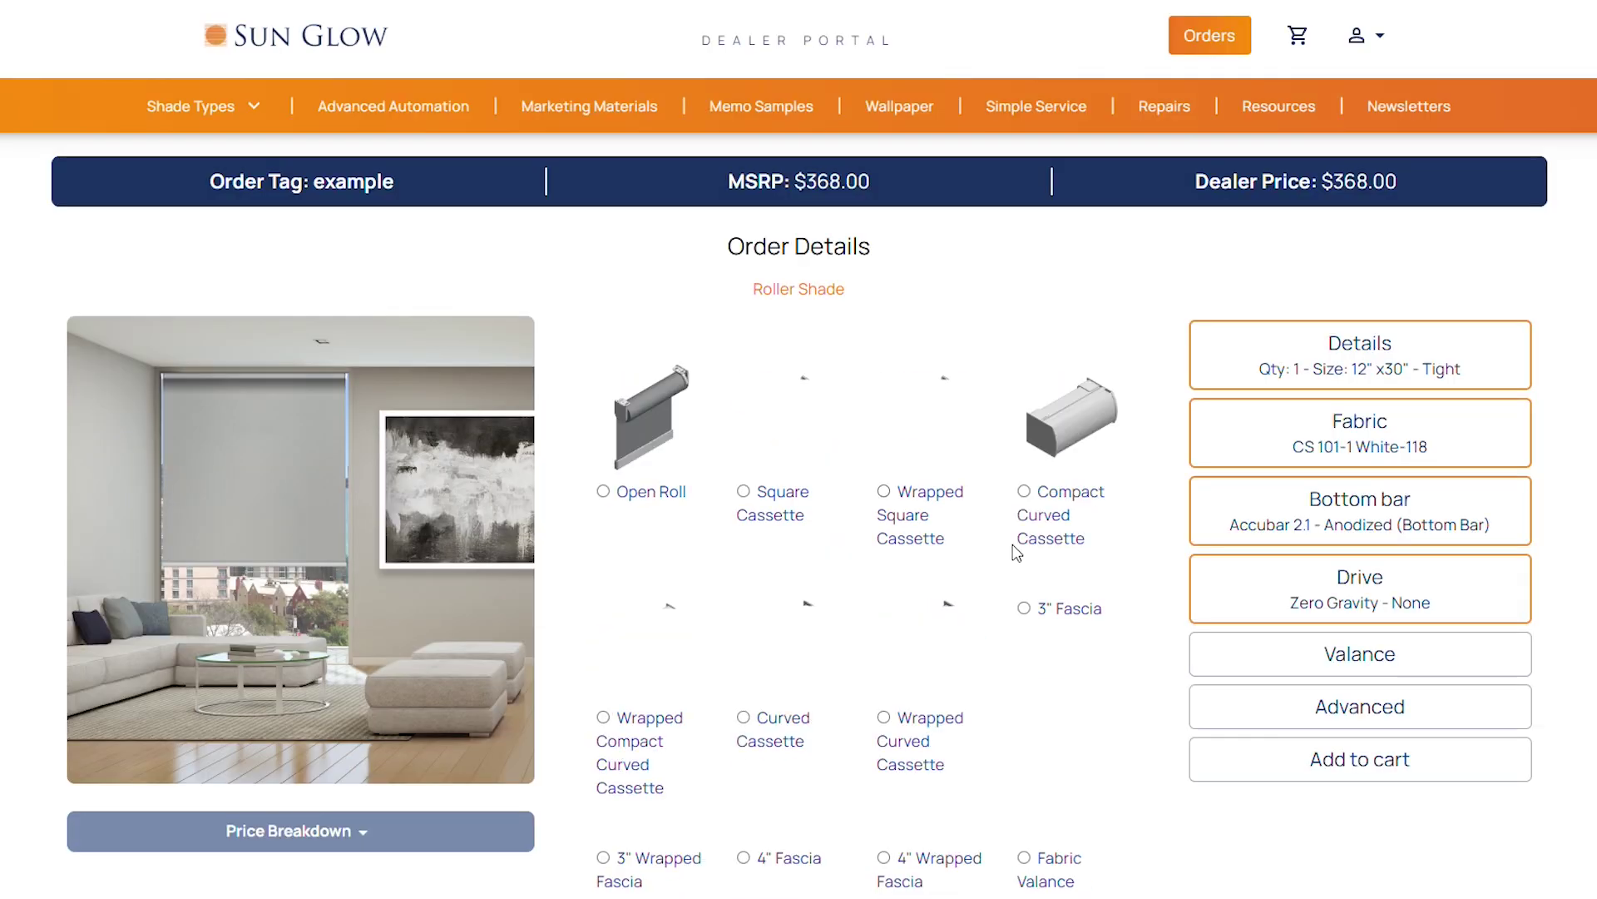
- Pick the Open Roll valance and continue to the channel options
{"action": "scroll", "coordinate": [982, 403], "scroll_direction": "down", "scroll_amount": 2}
{"action": "left_click", "coordinate": [601, 298]}
{"action": "scroll", "coordinate": [1170, 563], "scroll_direction": "down", "scroll_amount": 10}
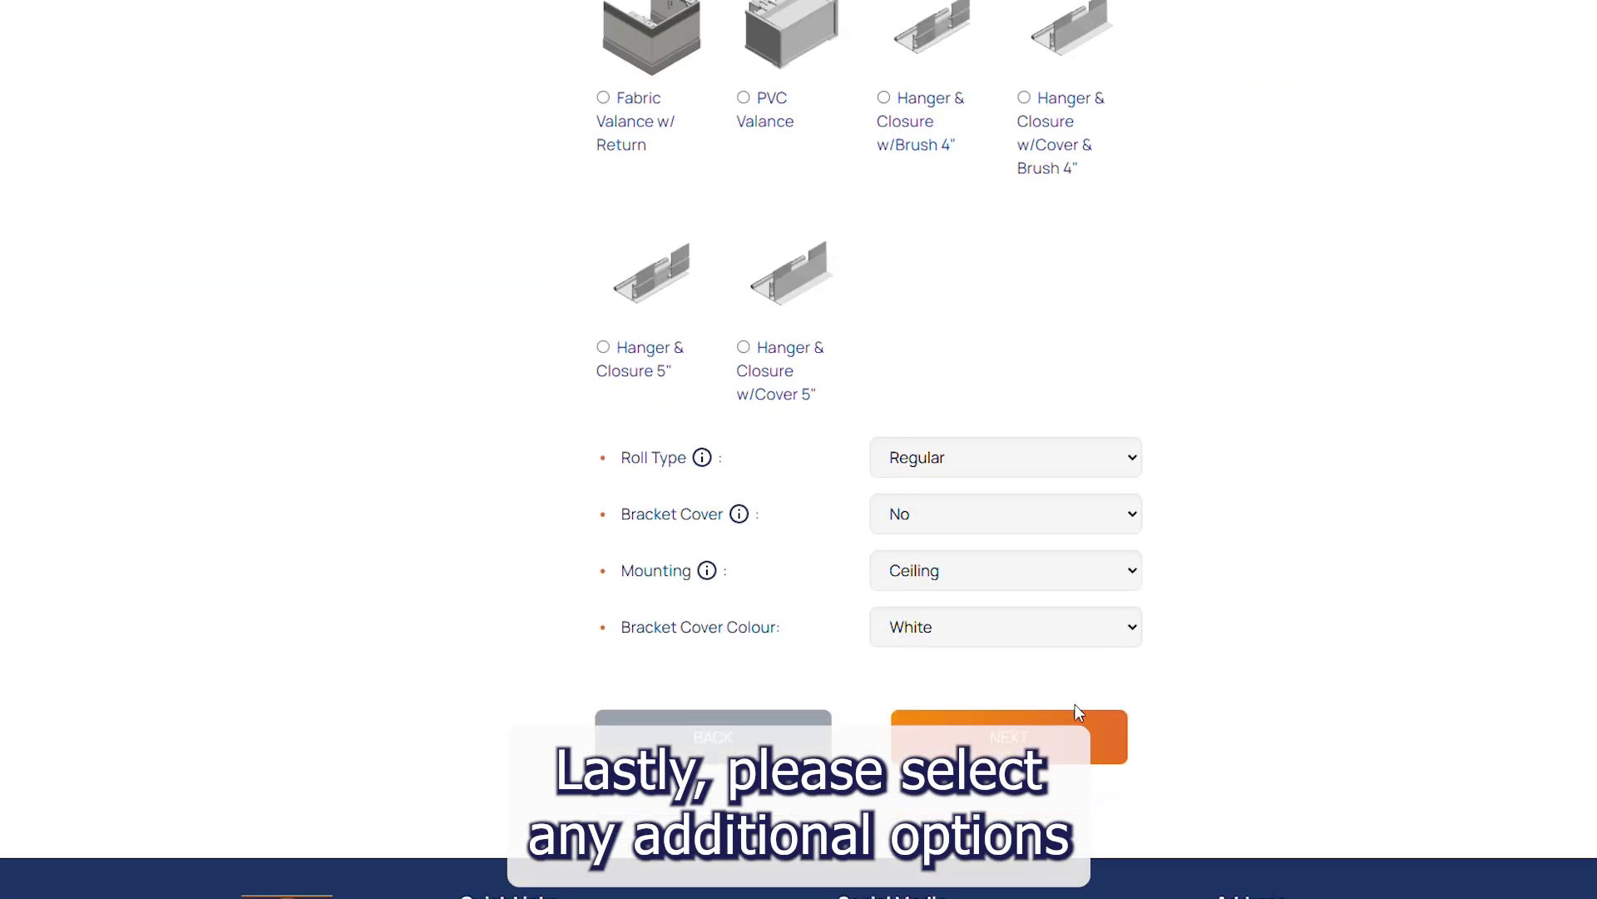
{"action": "left_click", "coordinate": [1058, 734]}
{"action": "scroll", "coordinate": [1106, 584], "scroll_direction": "down", "scroll_amount": 1}
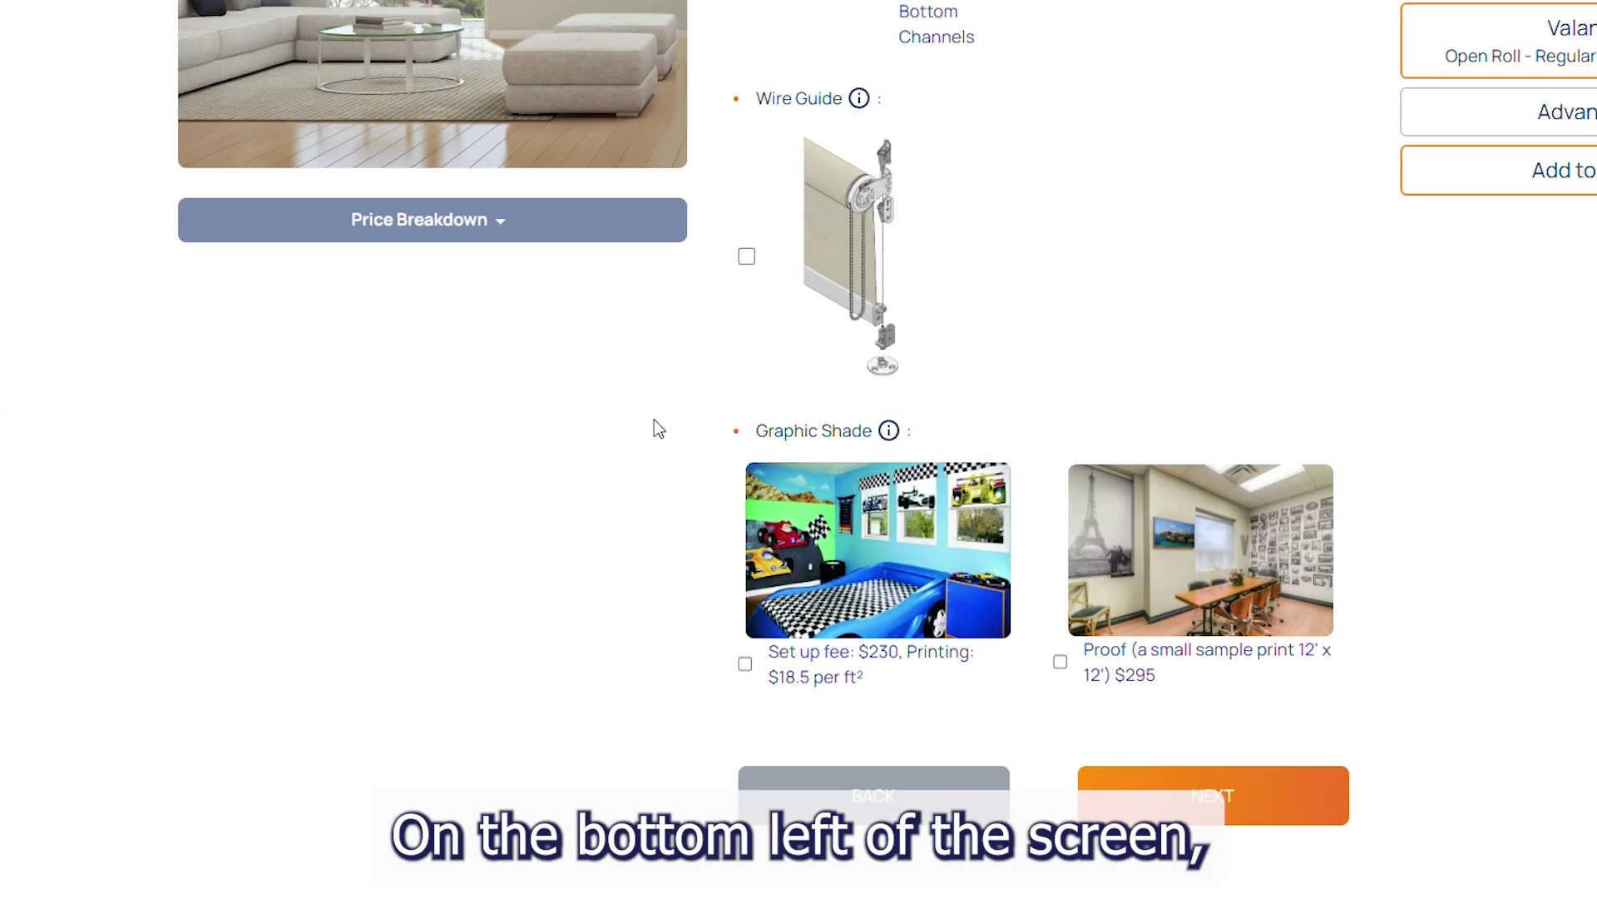
{"action": "left_click", "coordinate": [508, 232]}
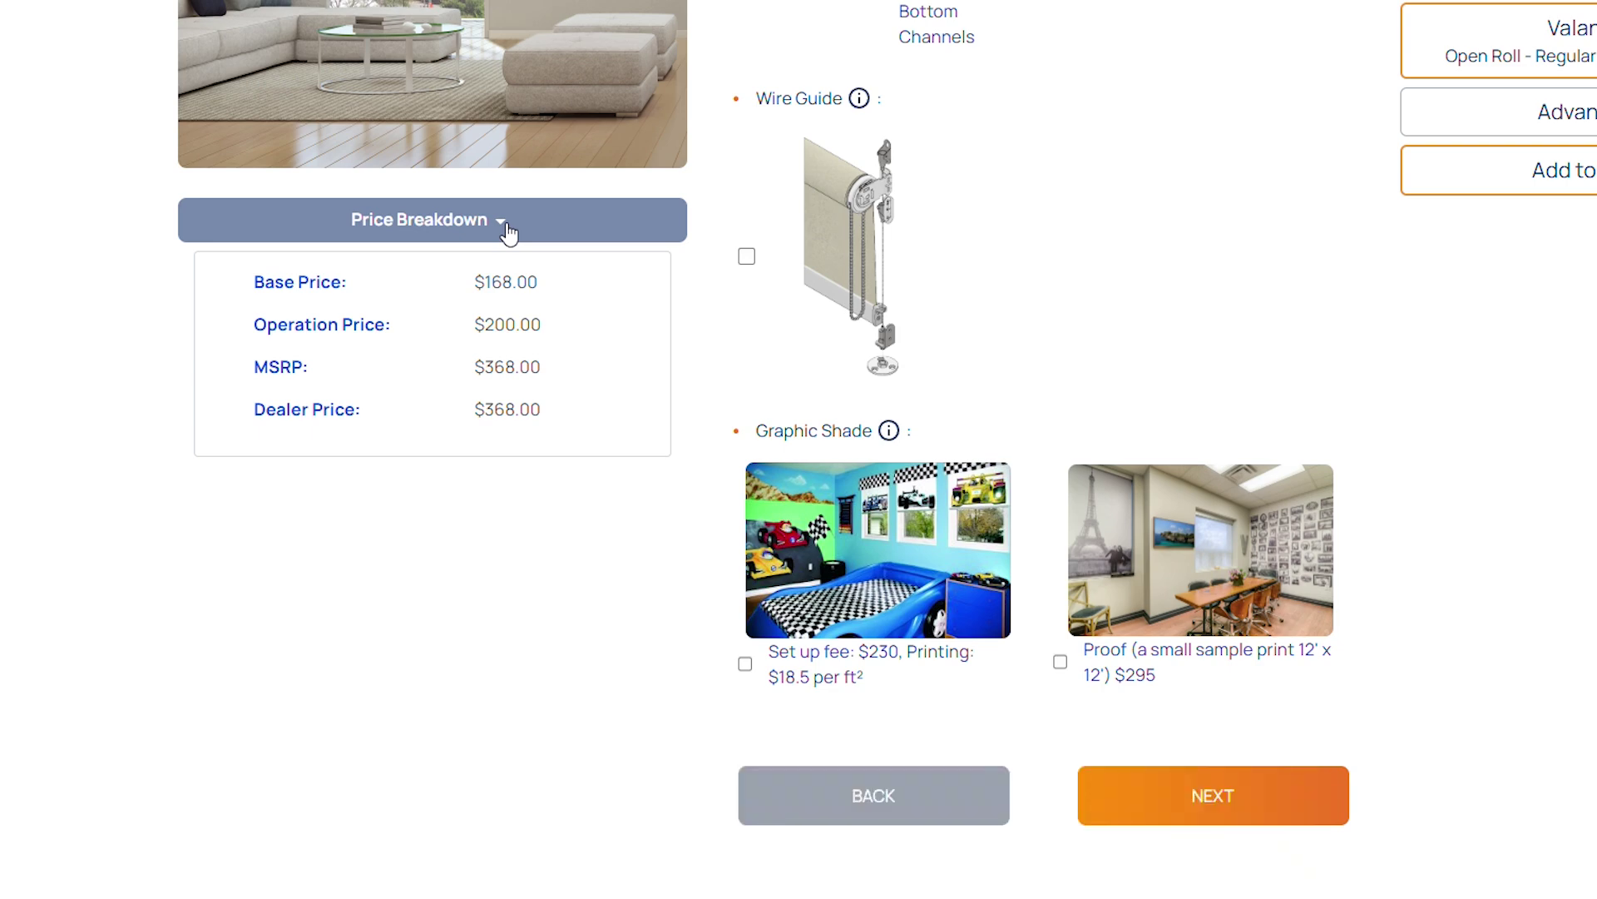
{"action": "left_click", "coordinate": [509, 234]}
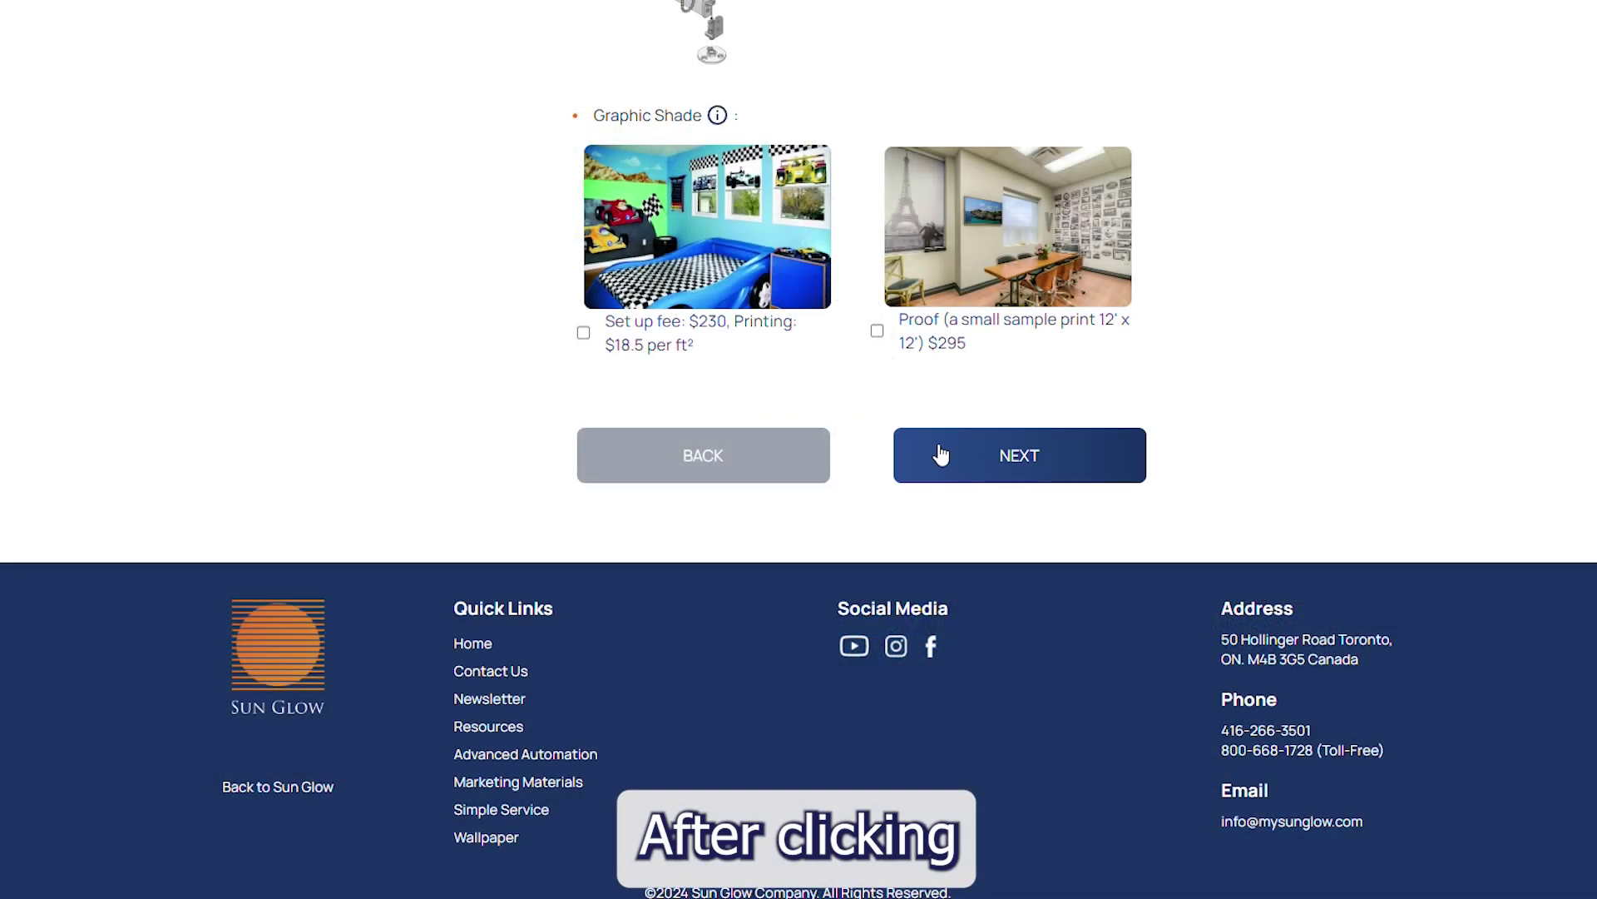
{"action": "left_click", "coordinate": [943, 453]}
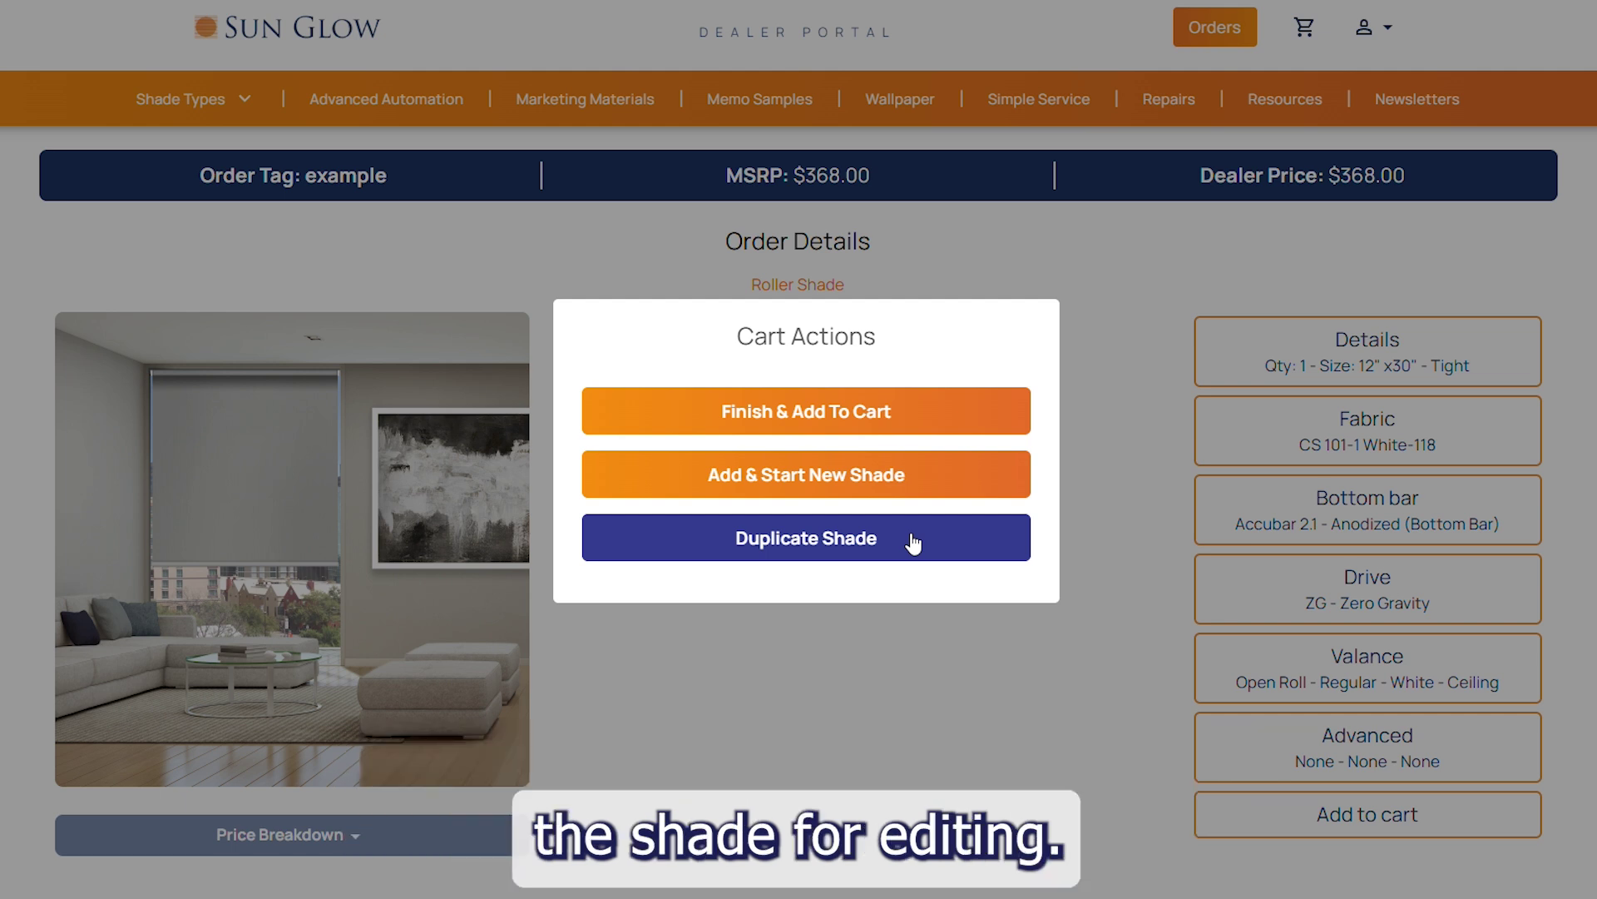
- Choose Finish & Add To Cart to save the example roller shade order
{"action": "left_click", "coordinate": [902, 419]}
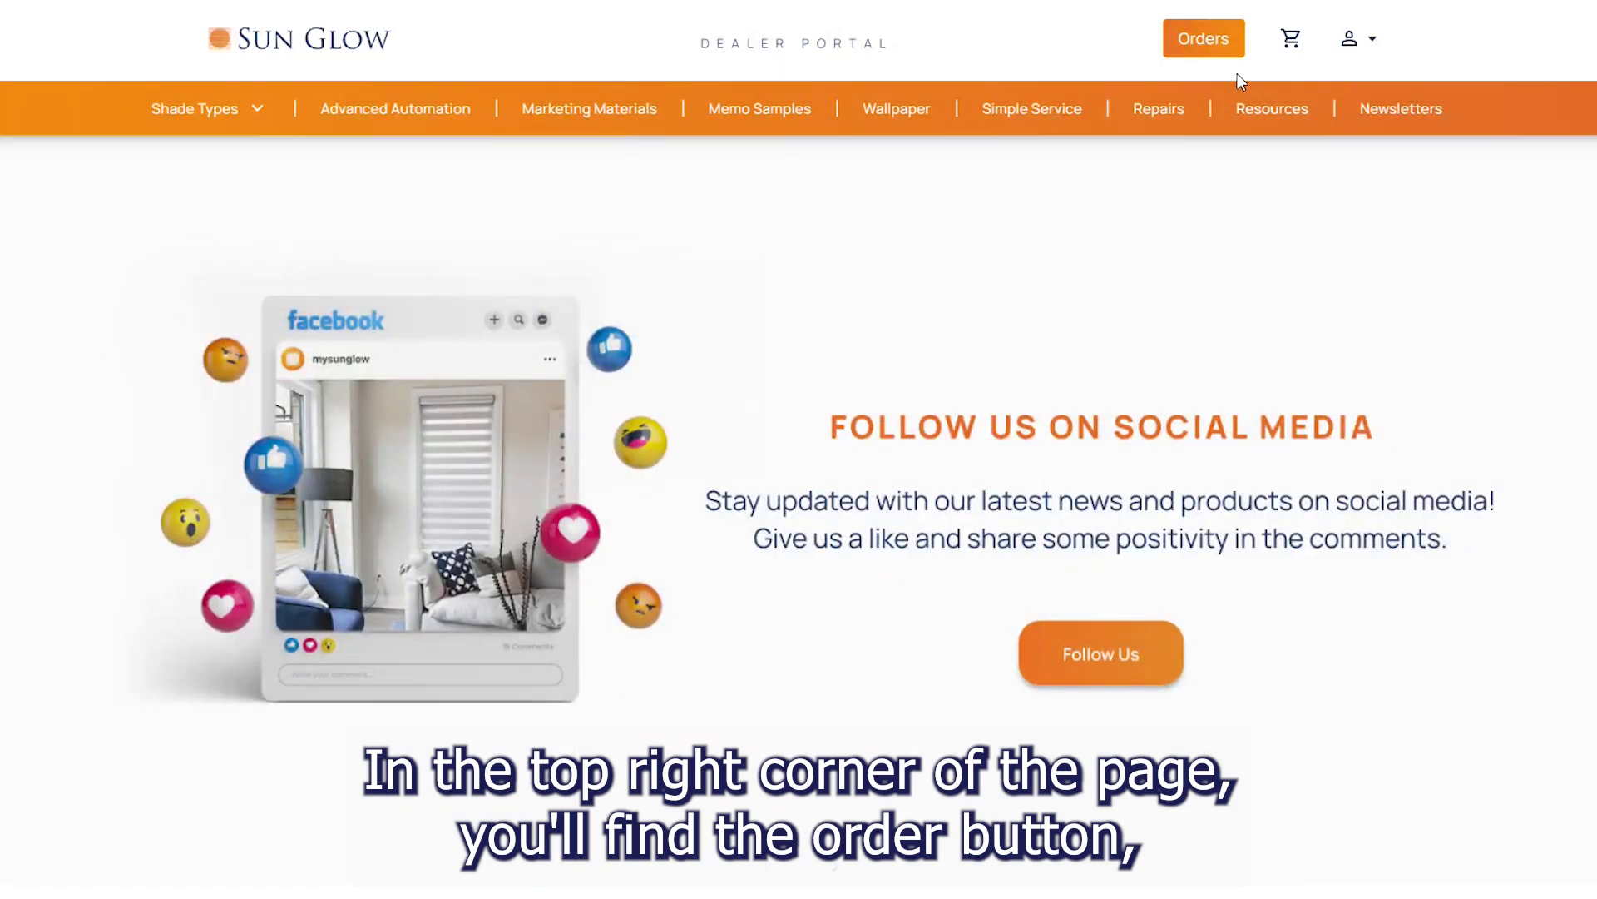
- Show the Orders list, filter by Submitted, then set the status filter back to All
{"action": "left_click", "coordinate": [1204, 45]}
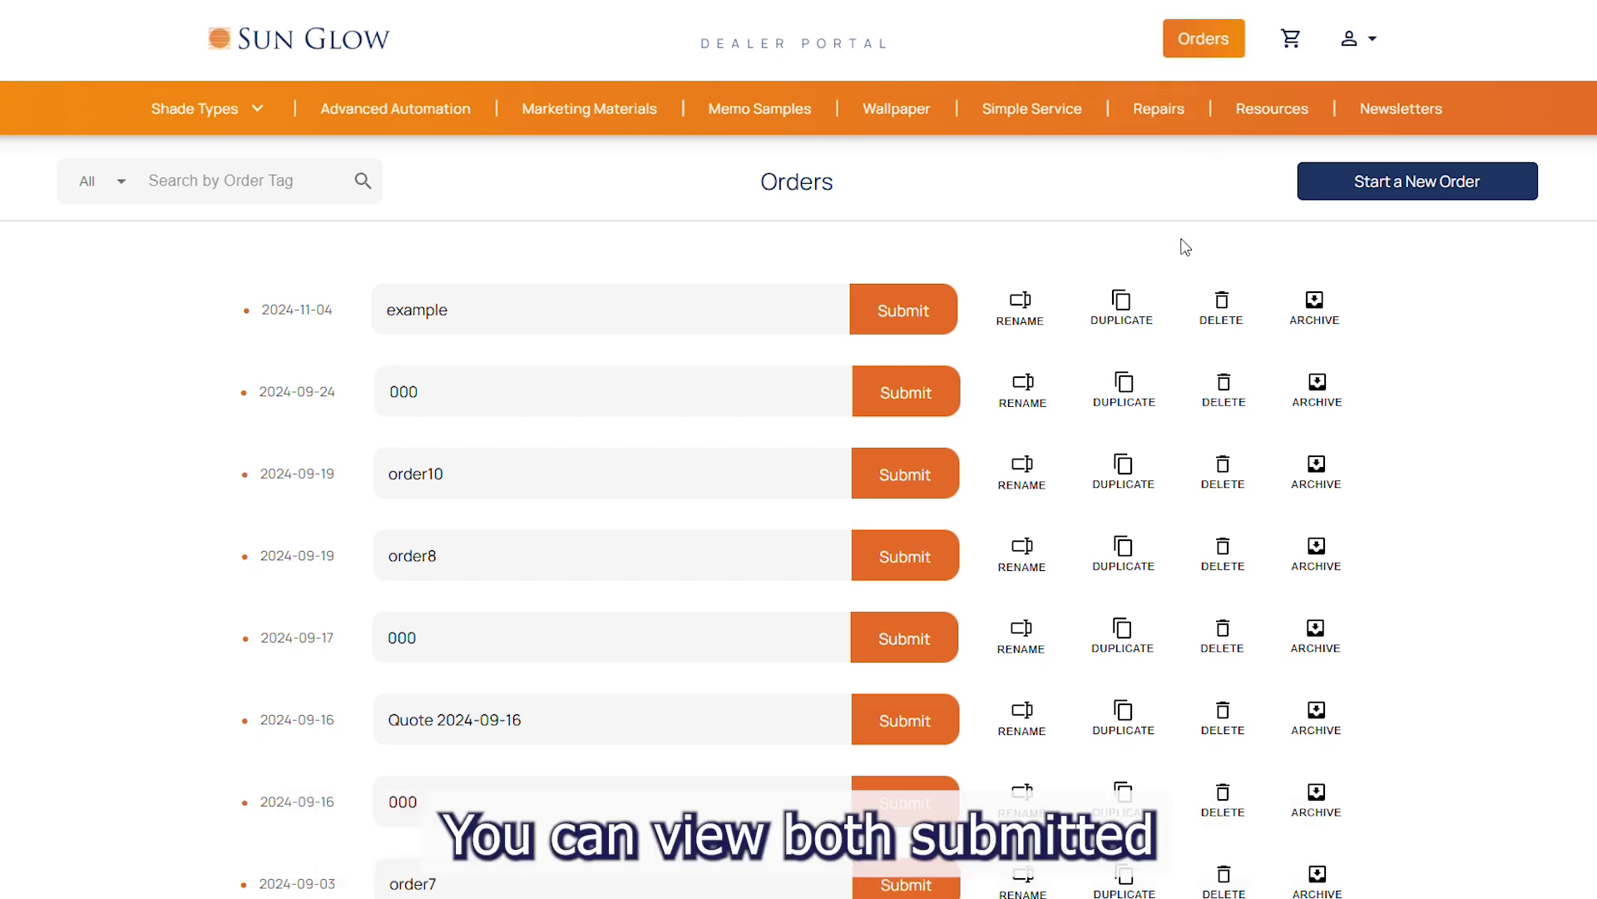
{"action": "left_click", "coordinate": [117, 197]}
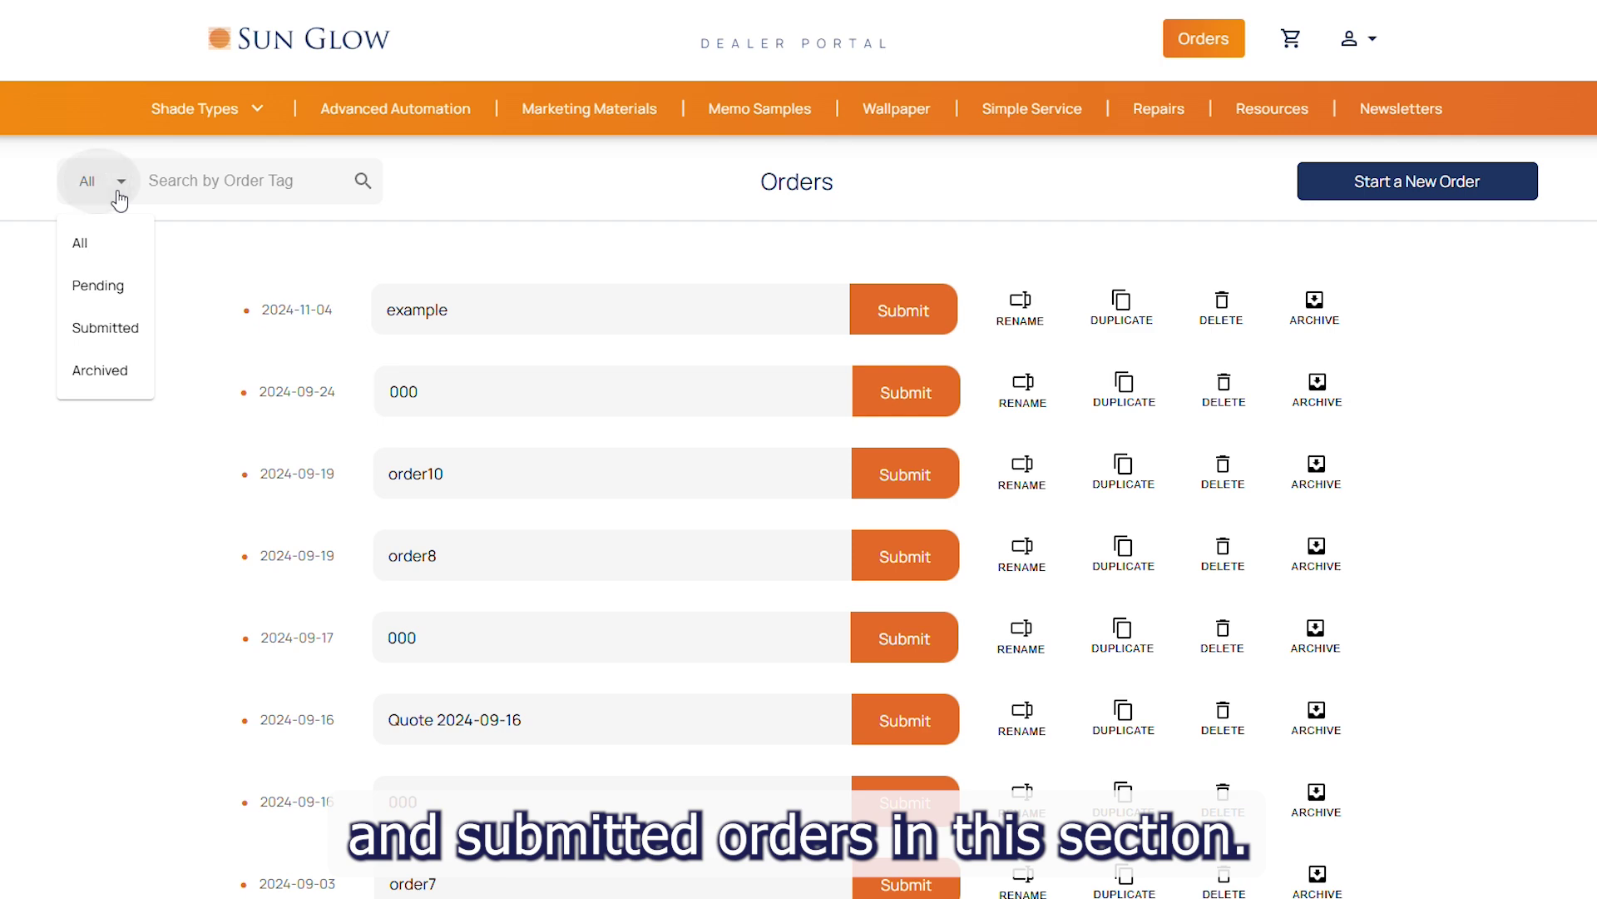
{"action": "left_click", "coordinate": [108, 328]}
{"action": "left_click", "coordinate": [166, 195]}
{"action": "left_click", "coordinate": [125, 242]}
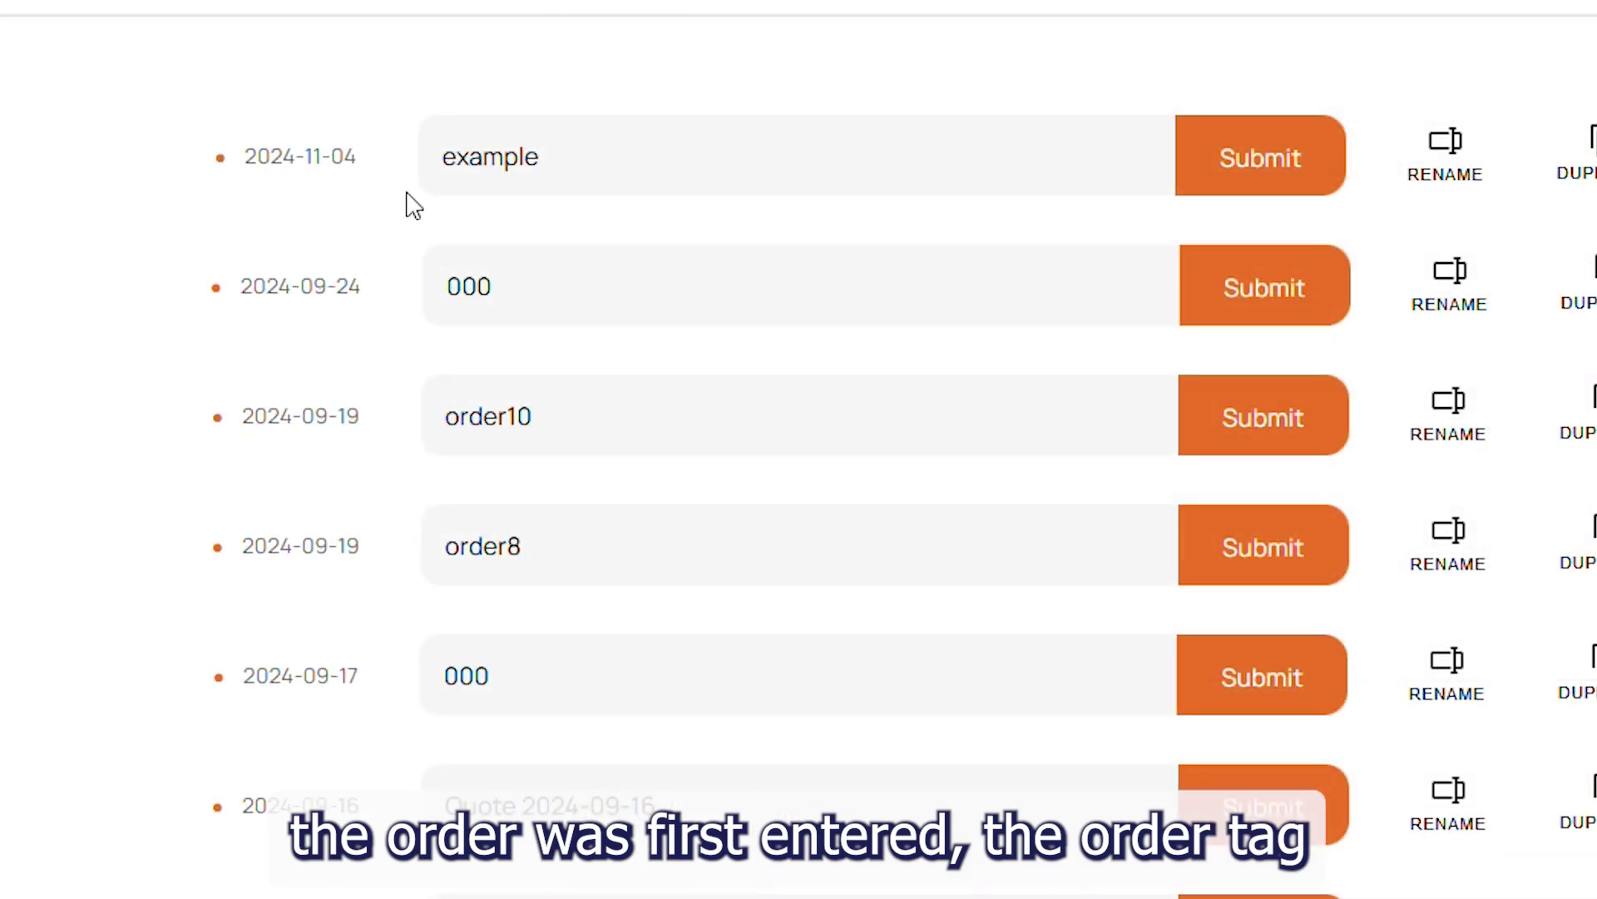
{"action": "left_click", "coordinate": [337, 194]}
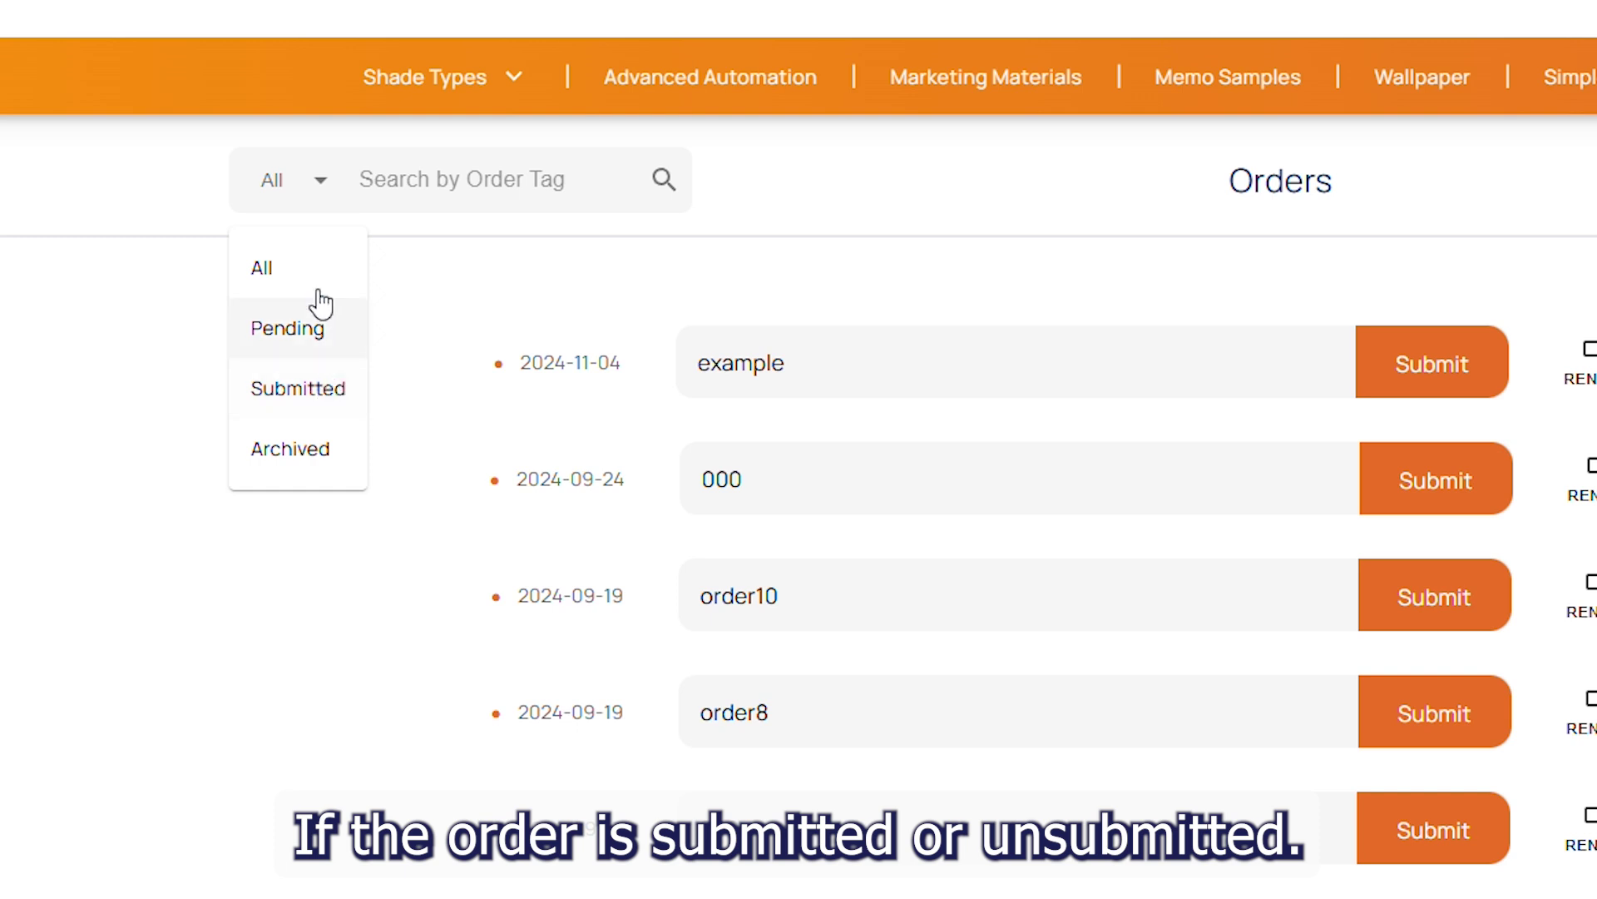
{"action": "left_click", "coordinate": [320, 190]}
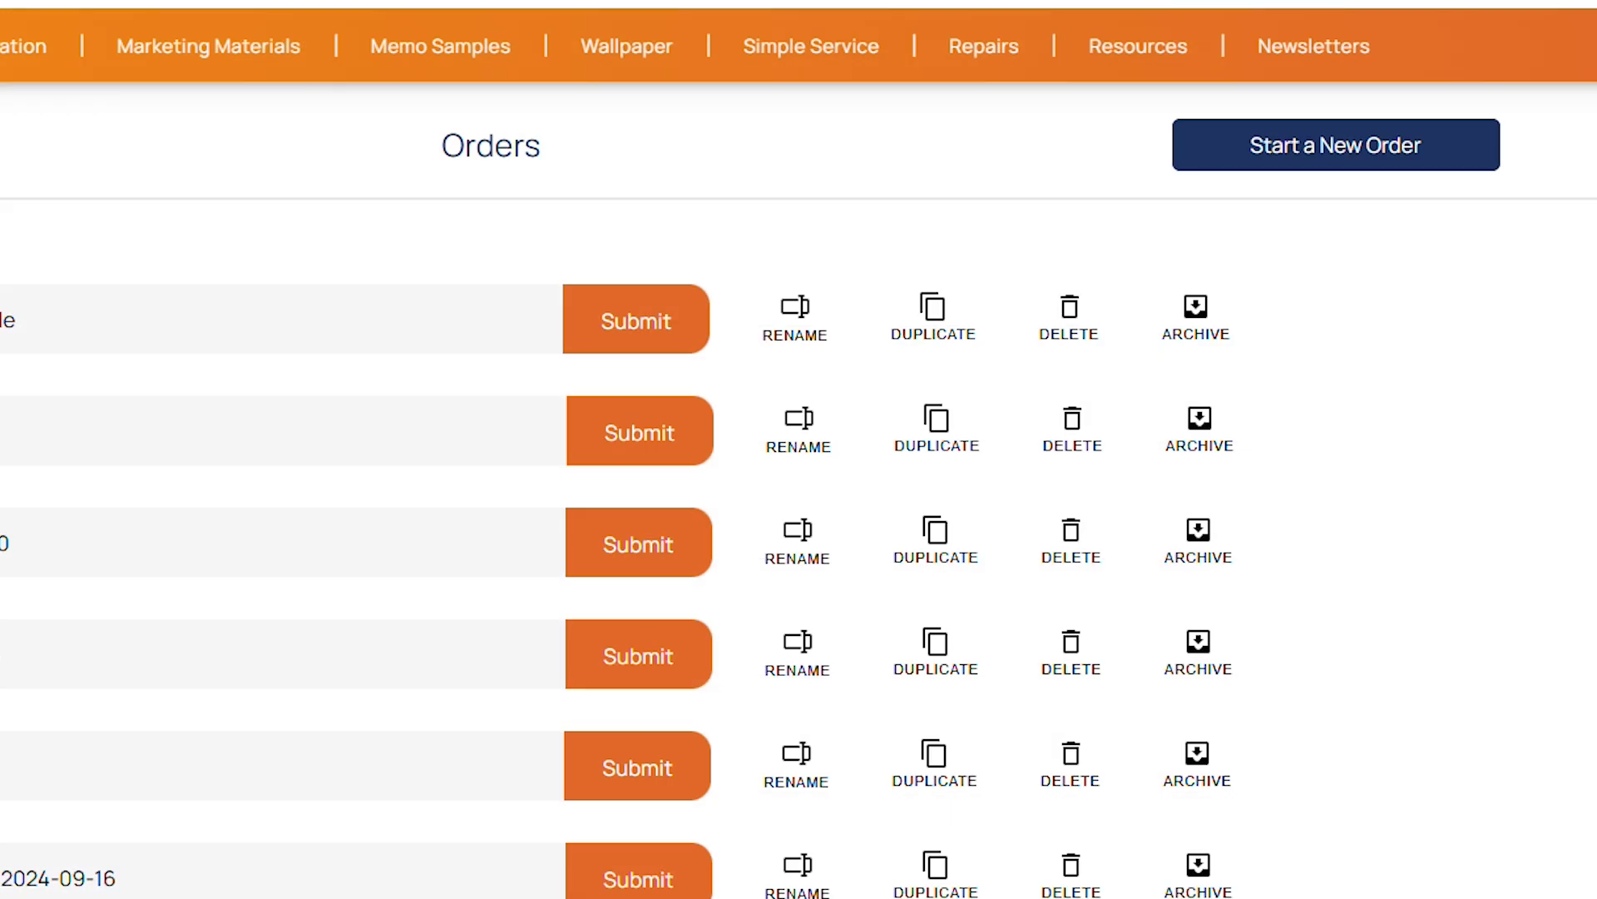
- Delete order10 and confirm the deletion
{"action": "scroll", "coordinate": [1461, 339], "scroll_direction": "down", "scroll_amount": 1}
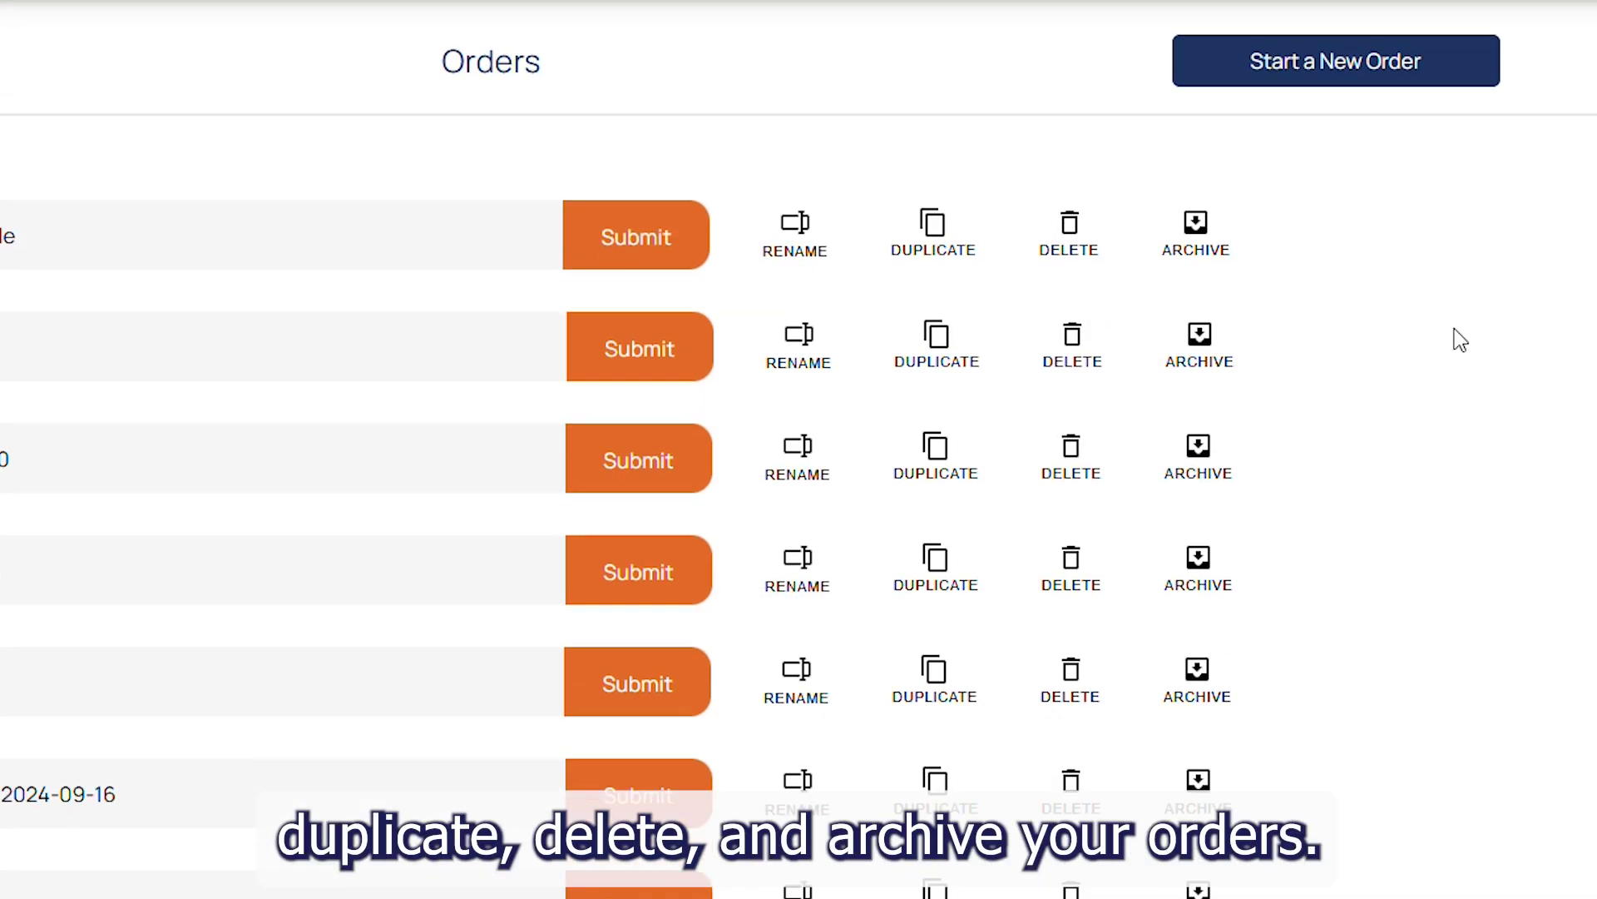
{"action": "scroll", "coordinate": [1456, 340], "scroll_direction": "down", "scroll_amount": 2}
{"action": "left_click", "coordinate": [1071, 293]}
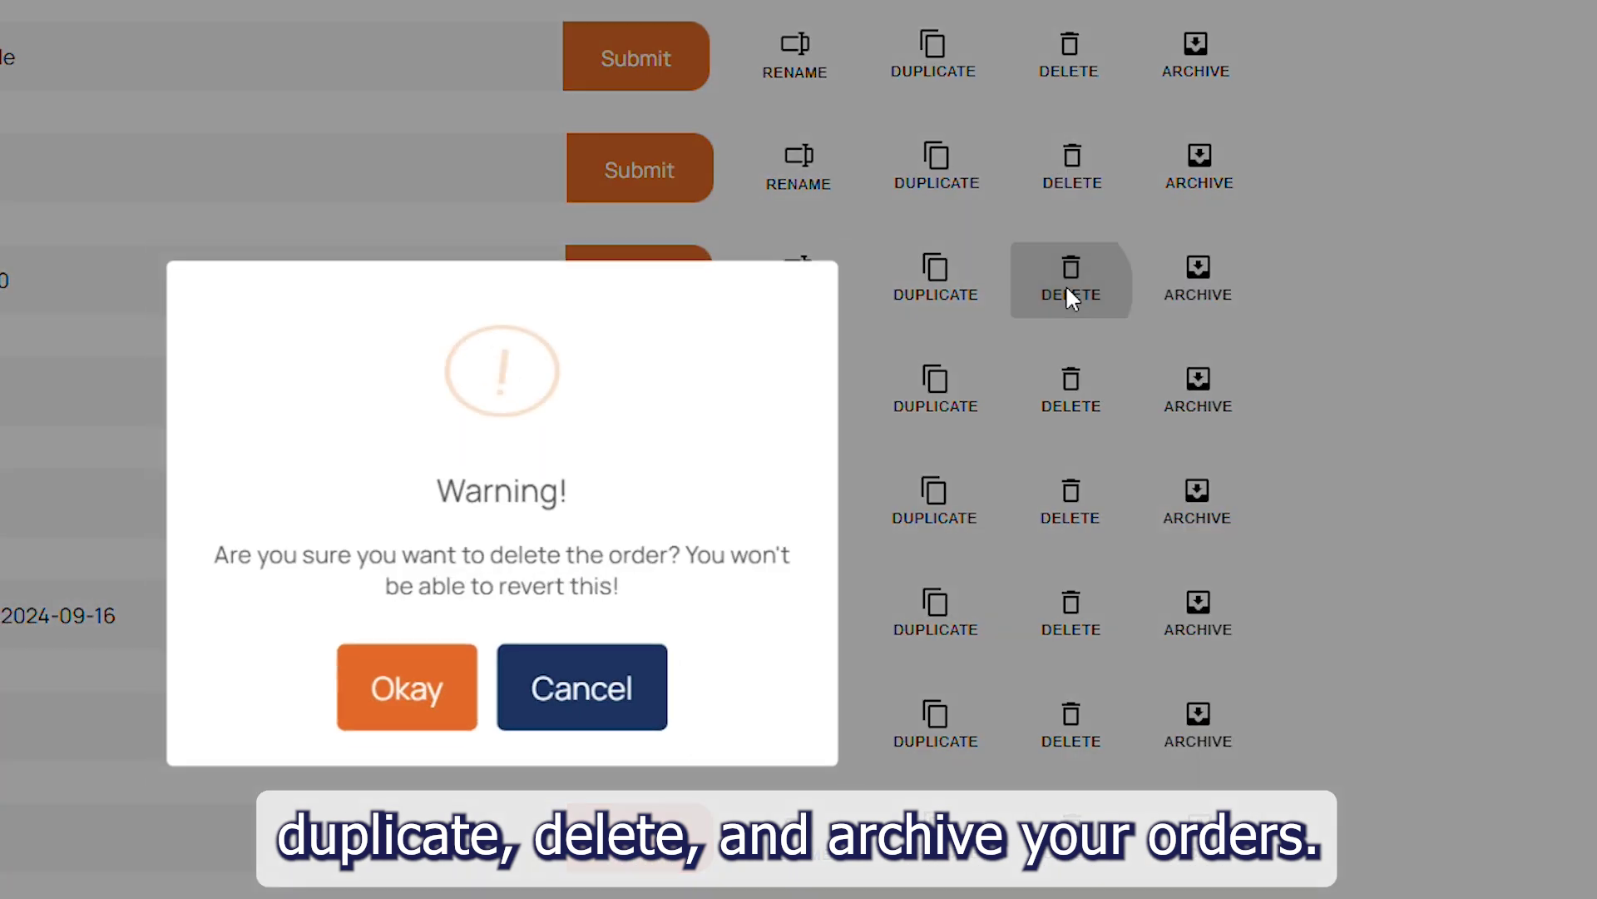
{"action": "left_click", "coordinate": [449, 696]}
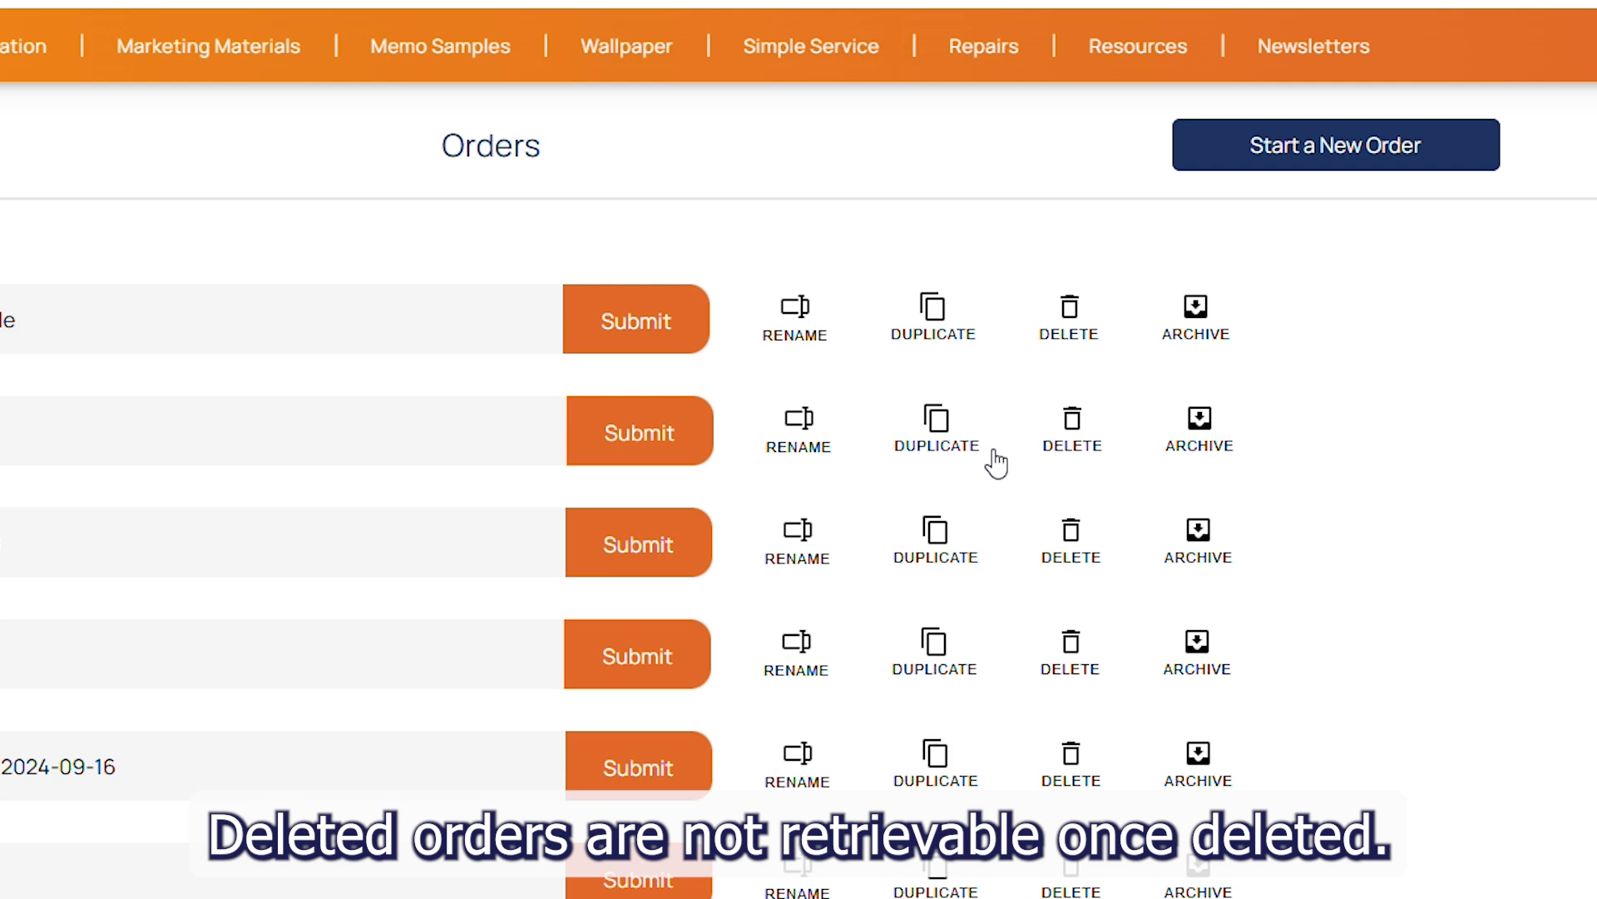
- Archive the 000 order dated 2024-09-17 and confirm
{"action": "scroll", "coordinate": [1030, 451], "scroll_direction": "down", "scroll_amount": 2}
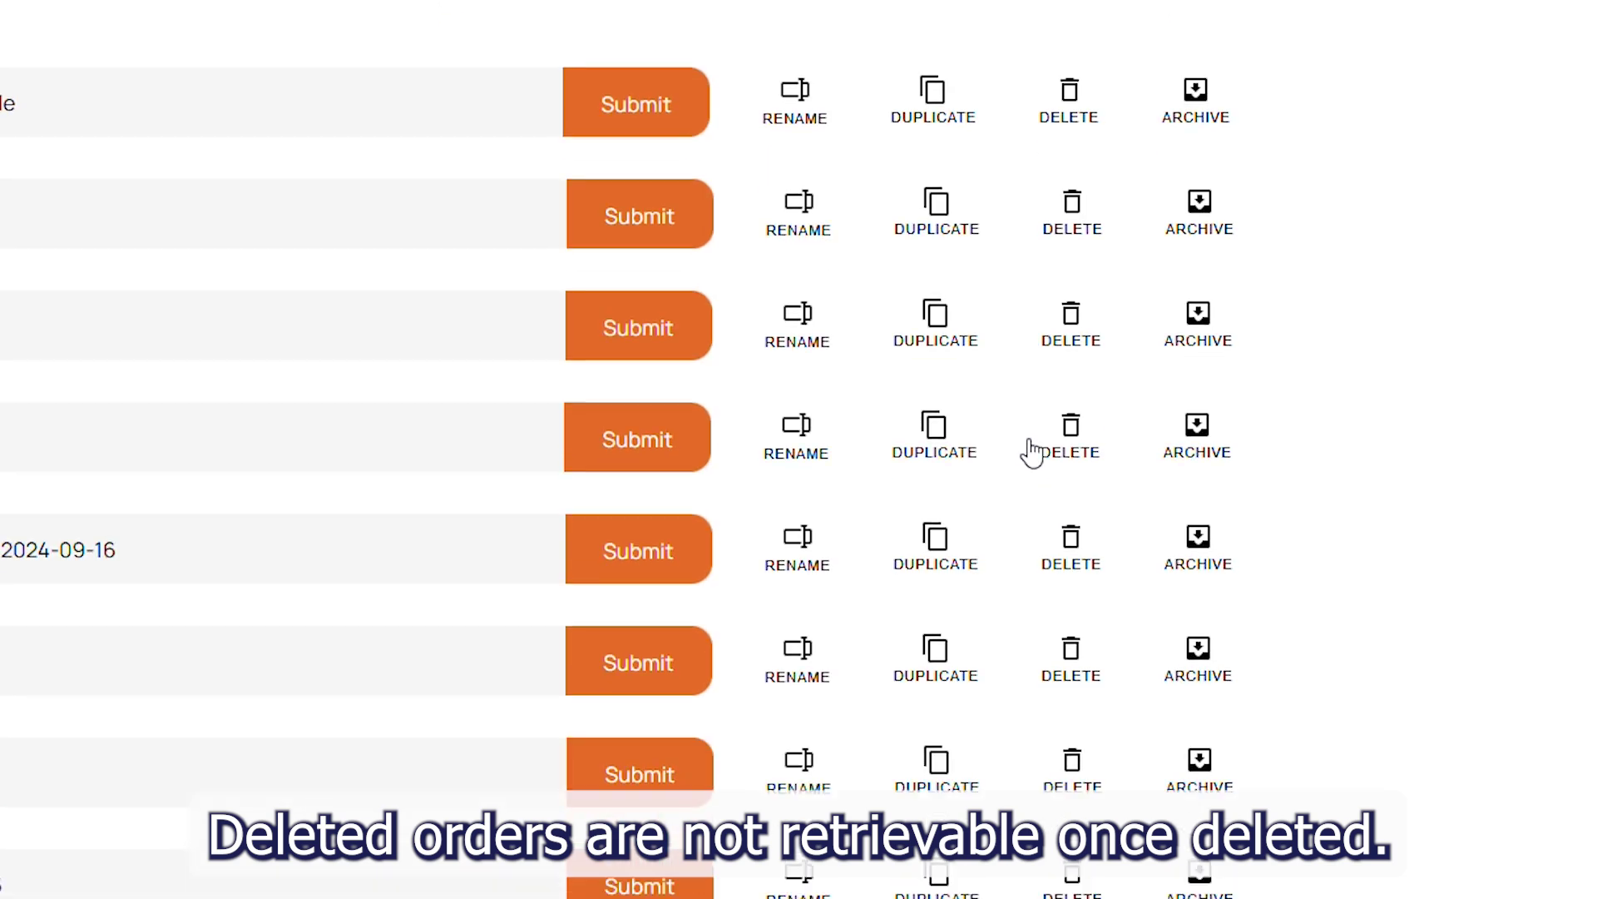
{"action": "scroll", "coordinate": [1031, 453], "scroll_direction": "down", "scroll_amount": 1}
{"action": "left_click", "coordinate": [1194, 401]}
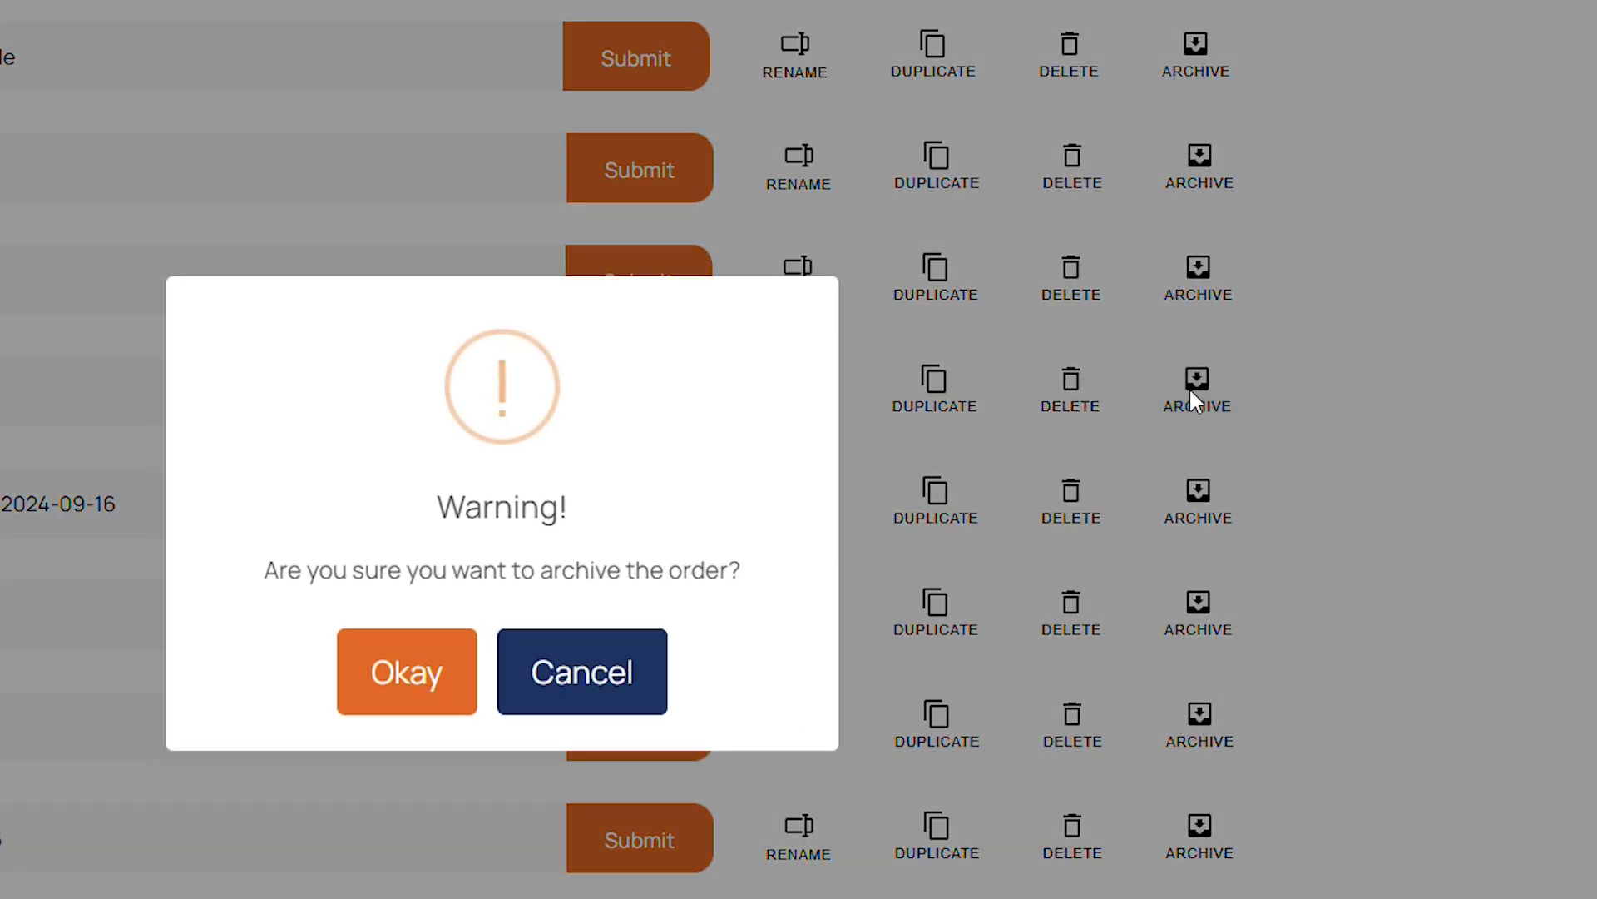
{"action": "left_click", "coordinate": [432, 662]}
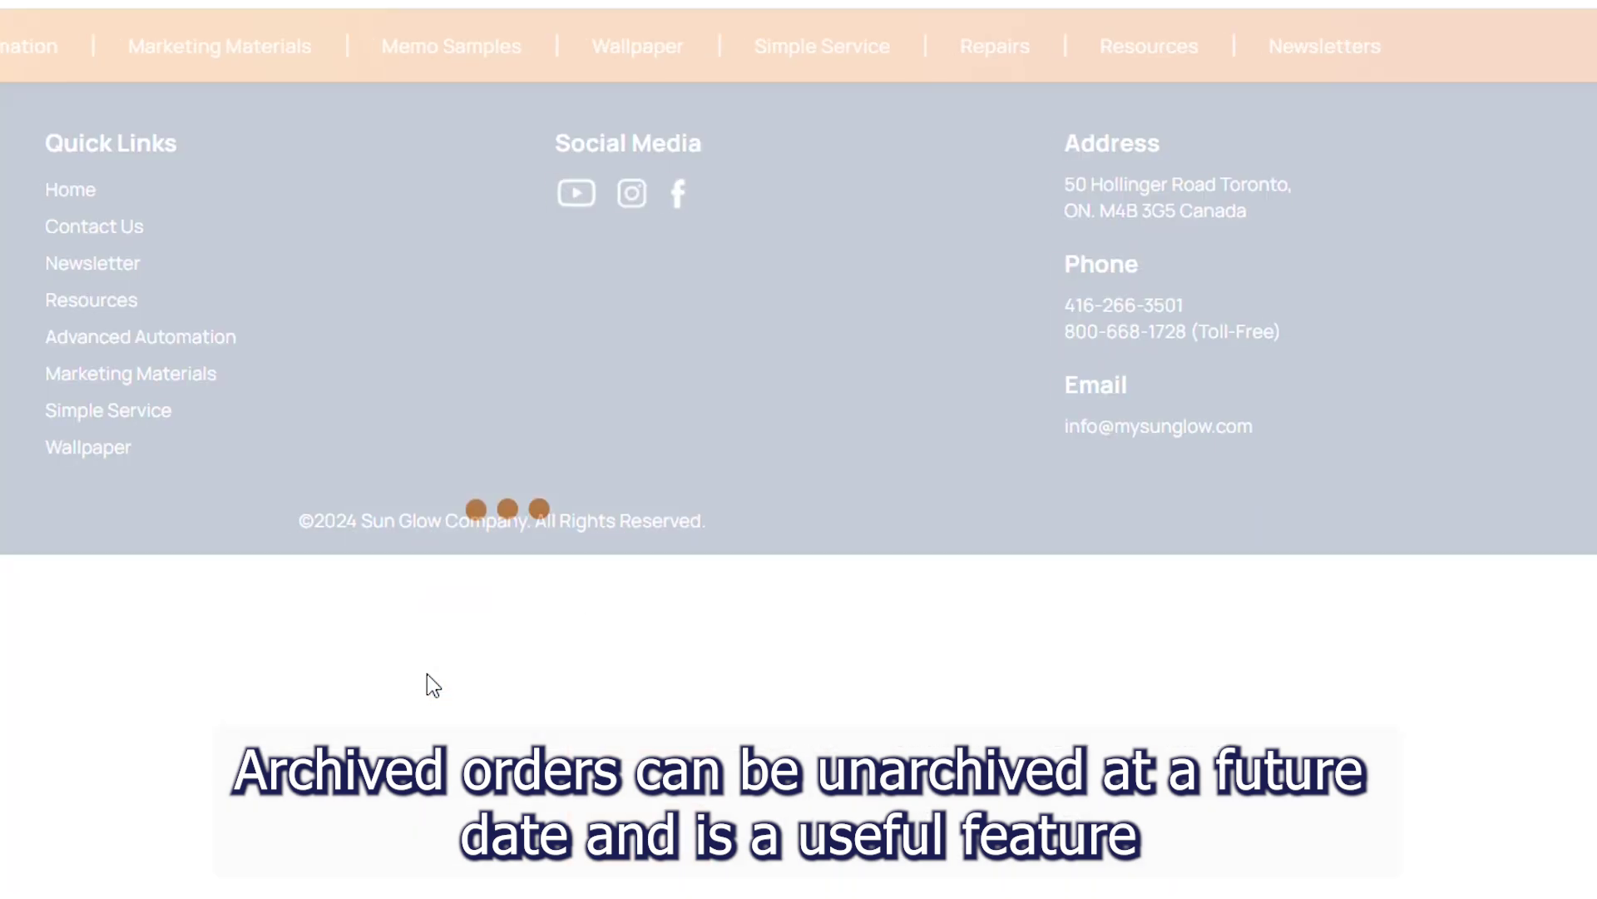
- Start searching by order tag for 'example'
{"action": "scroll", "coordinate": [1359, 479], "scroll_direction": "down", "scroll_amount": 3}
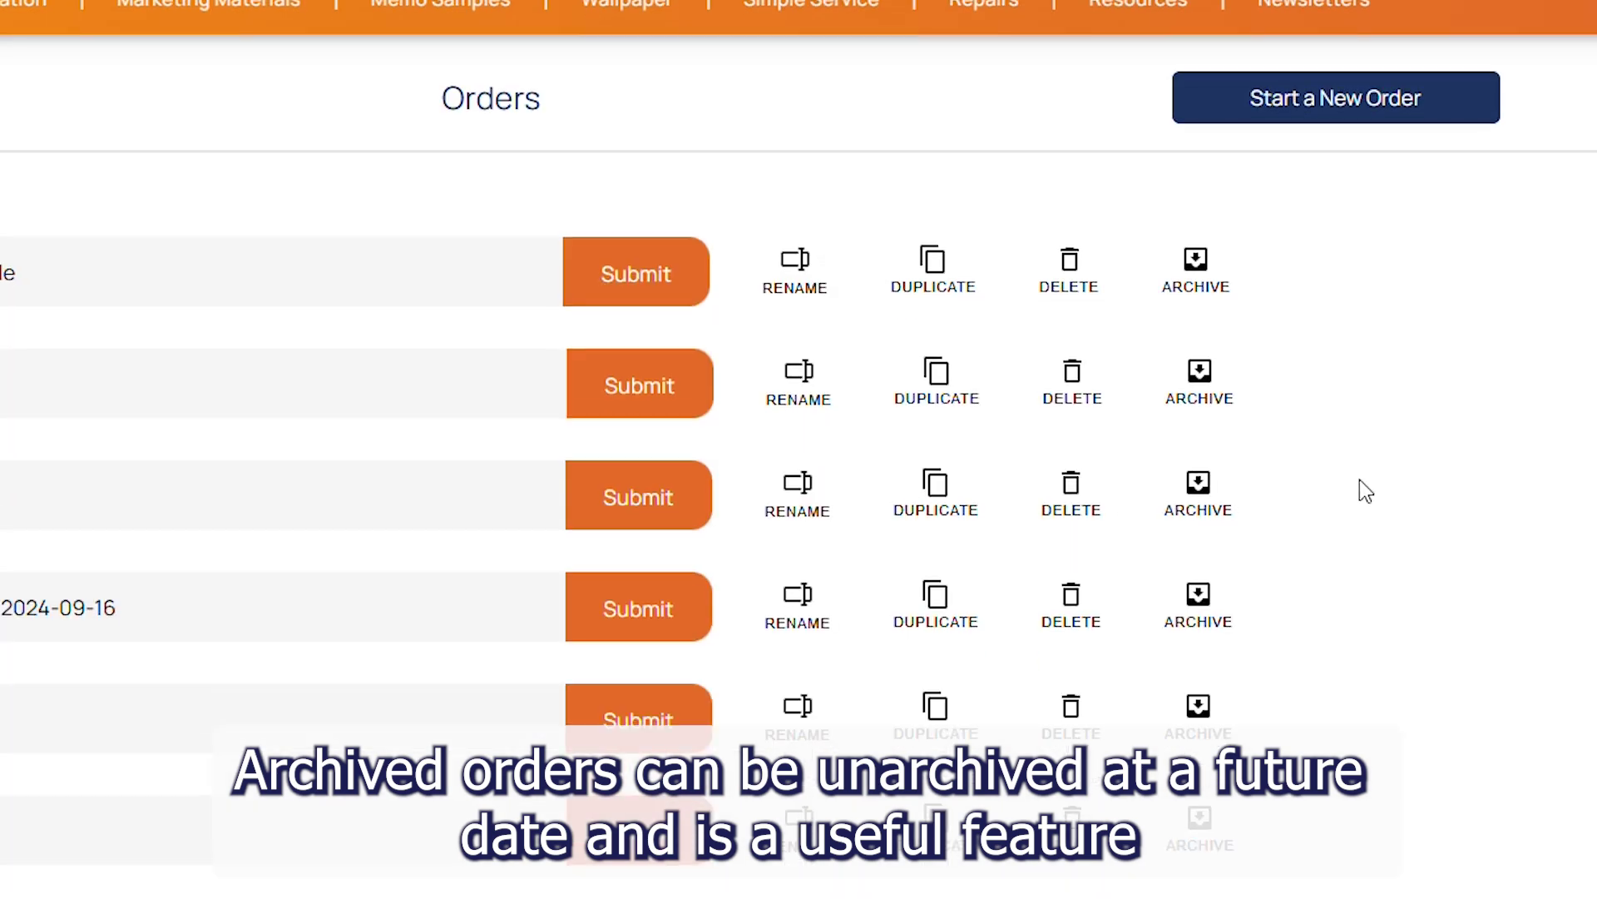
{"action": "scroll", "coordinate": [1366, 487], "scroll_direction": "down", "scroll_amount": 2}
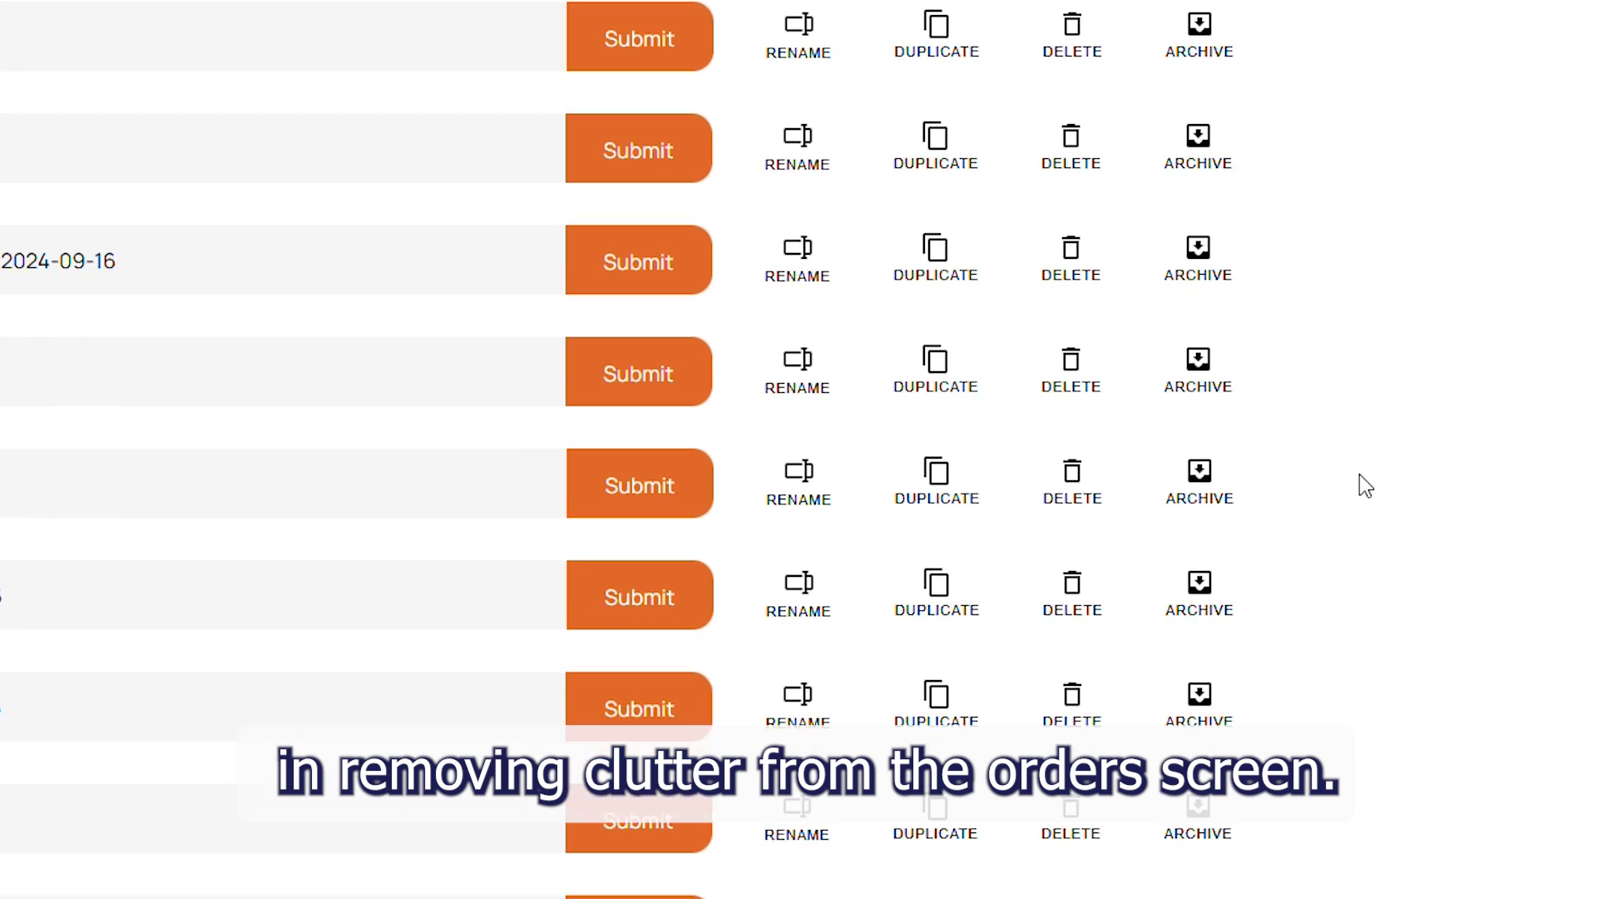
{"action": "scroll", "coordinate": [1359, 474], "scroll_direction": "up", "scroll_amount": 5}
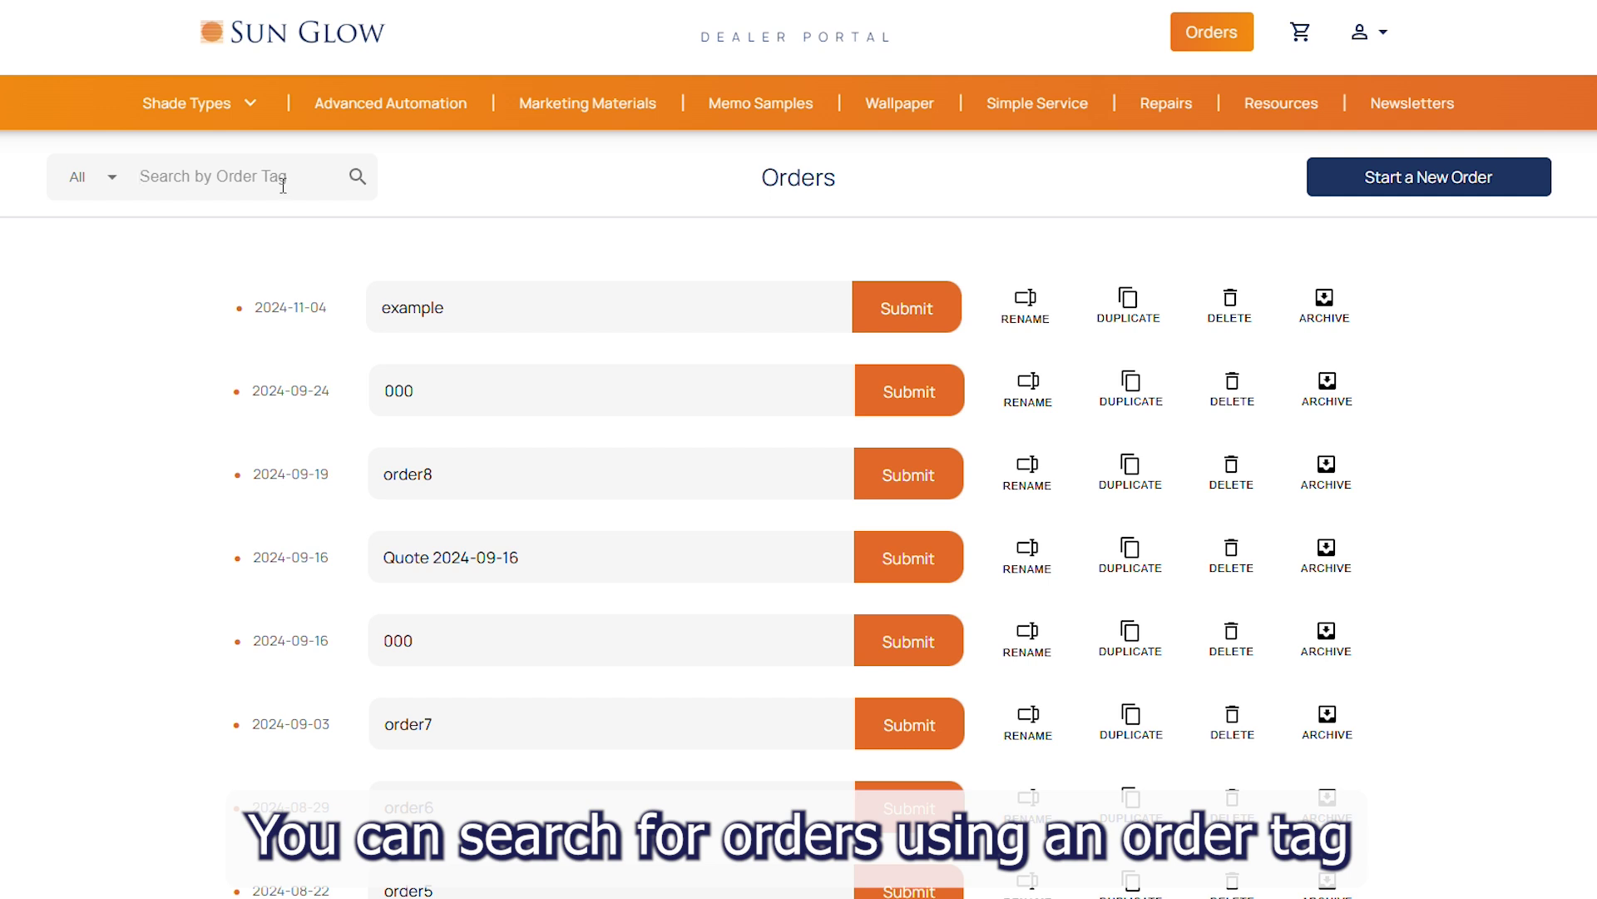
{"action": "type", "text": "example"}
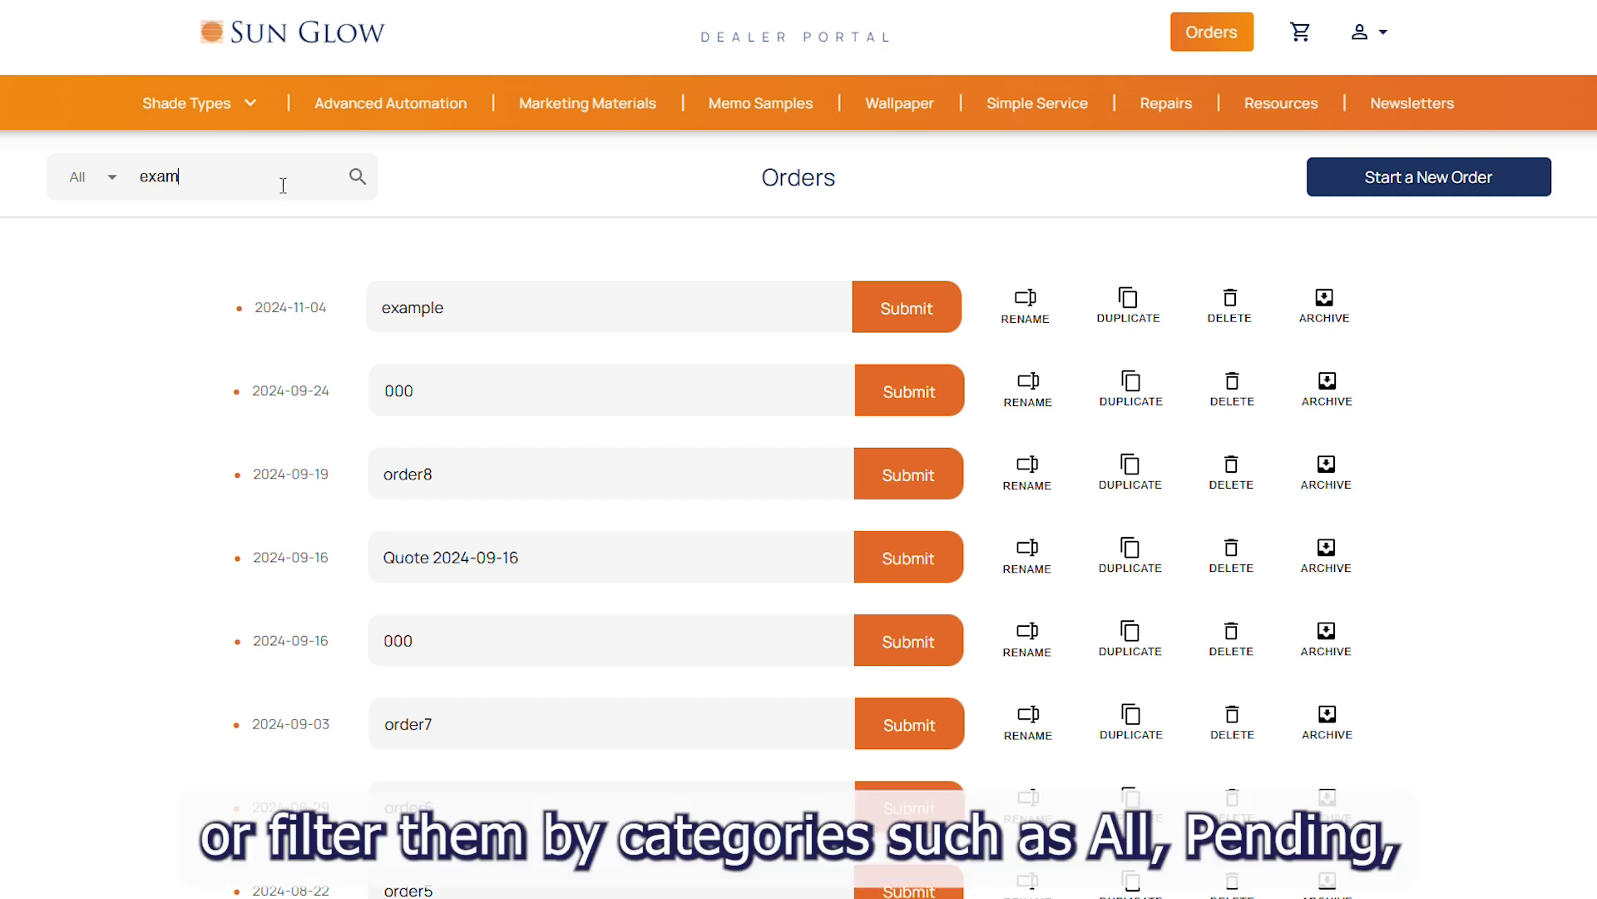